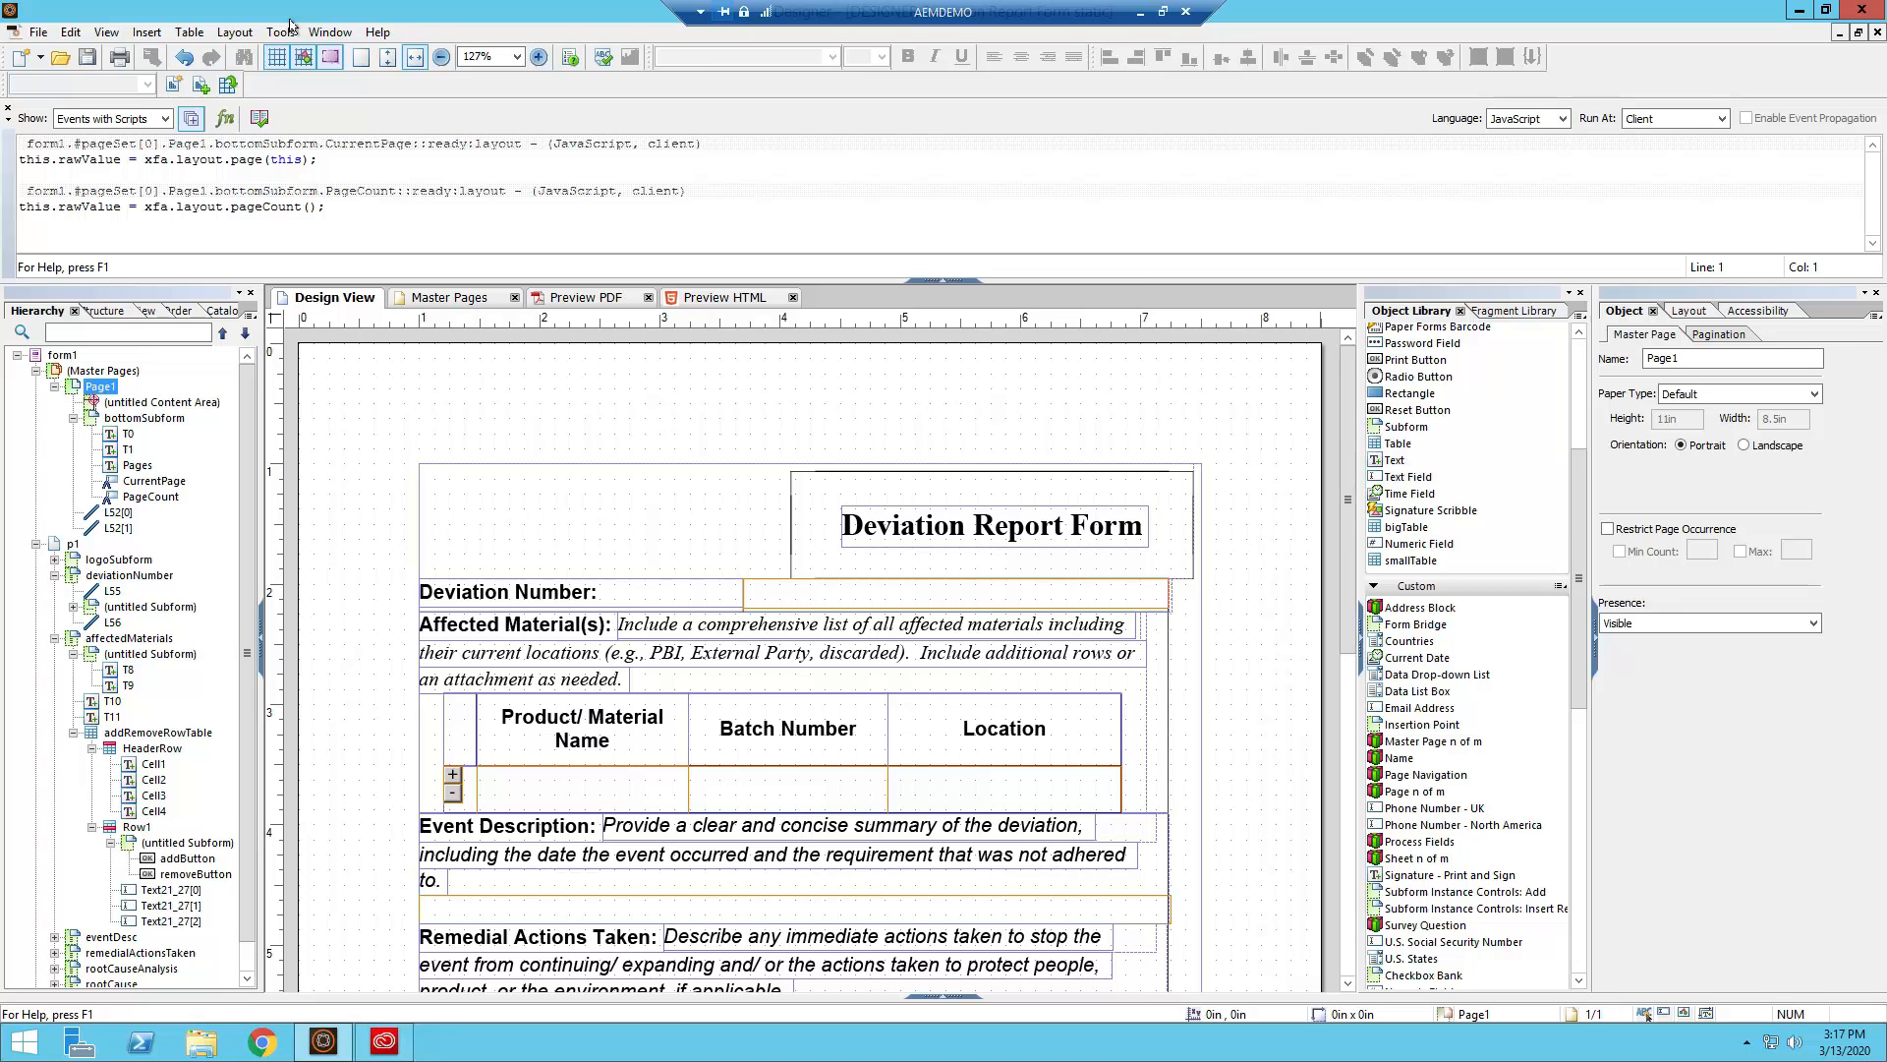
Run the Accessibility Checker on the form with all checks enabled and bring up its report in Acrobat Reader
left_click(284, 32)
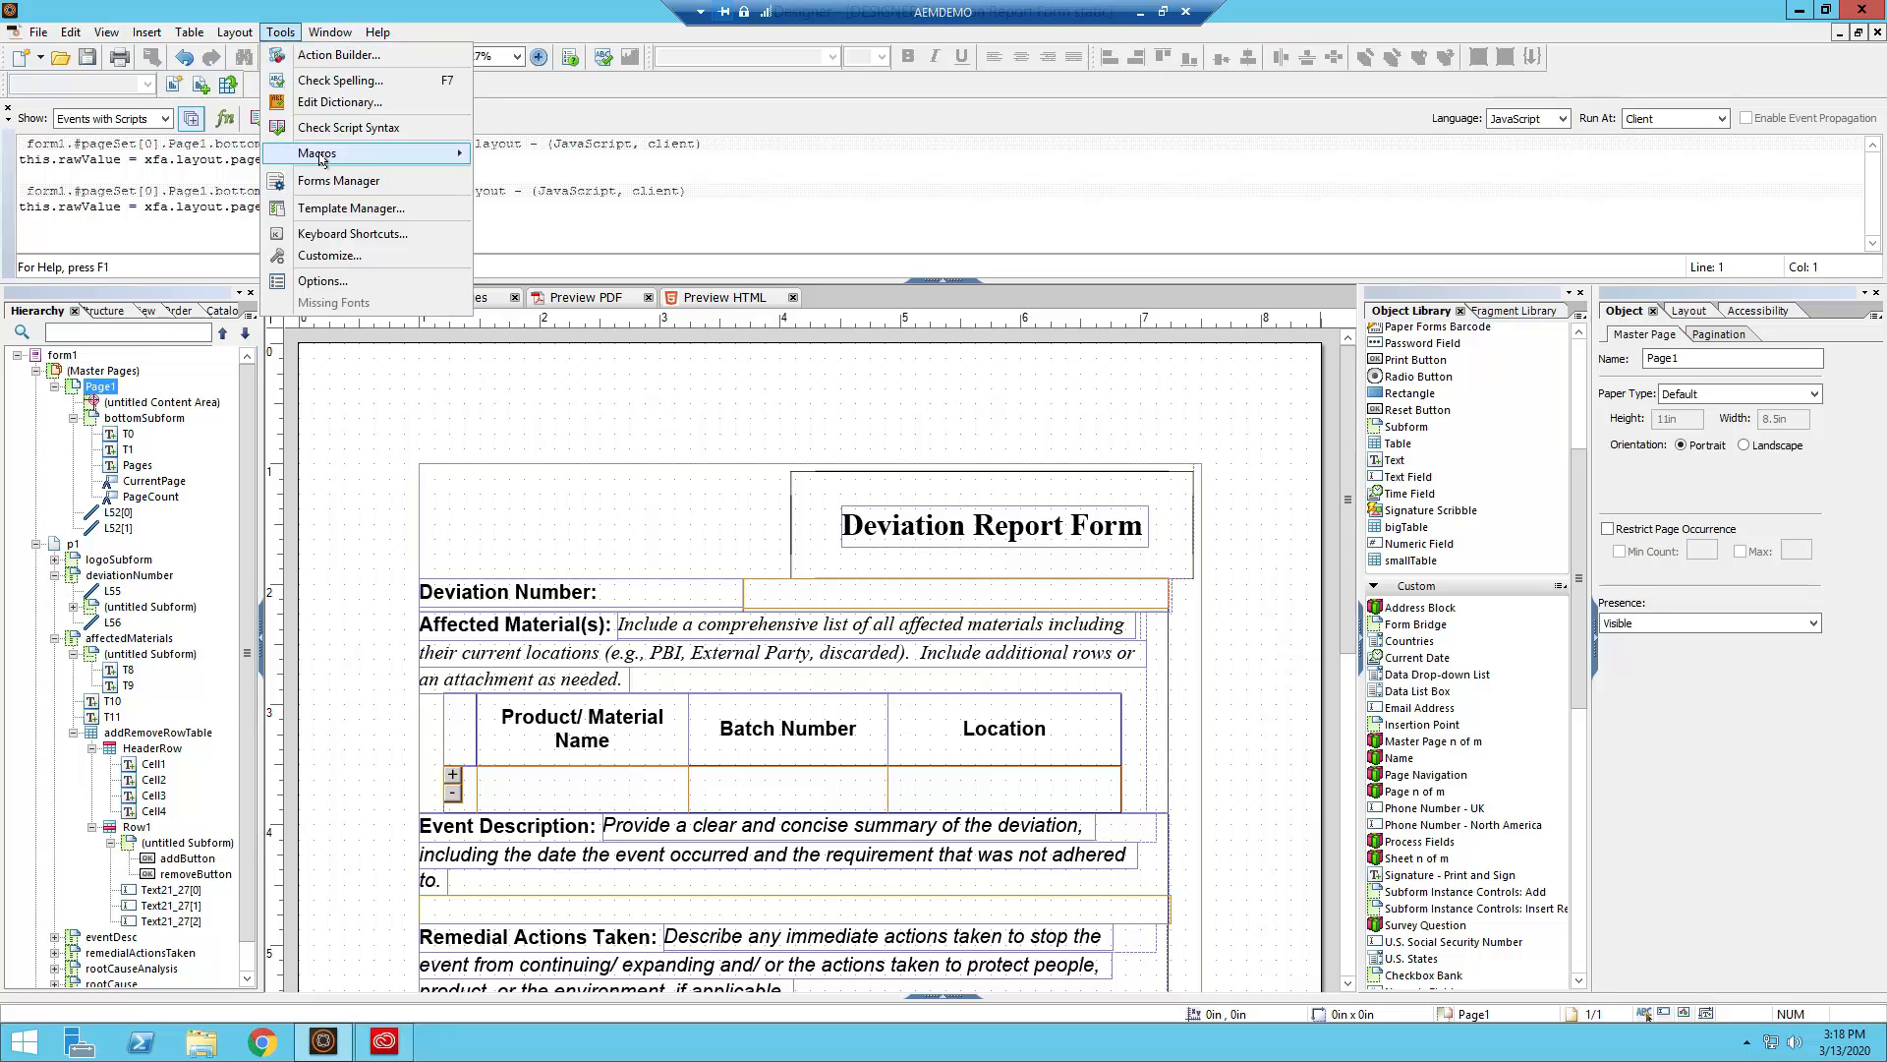
mouse_move(322, 157)
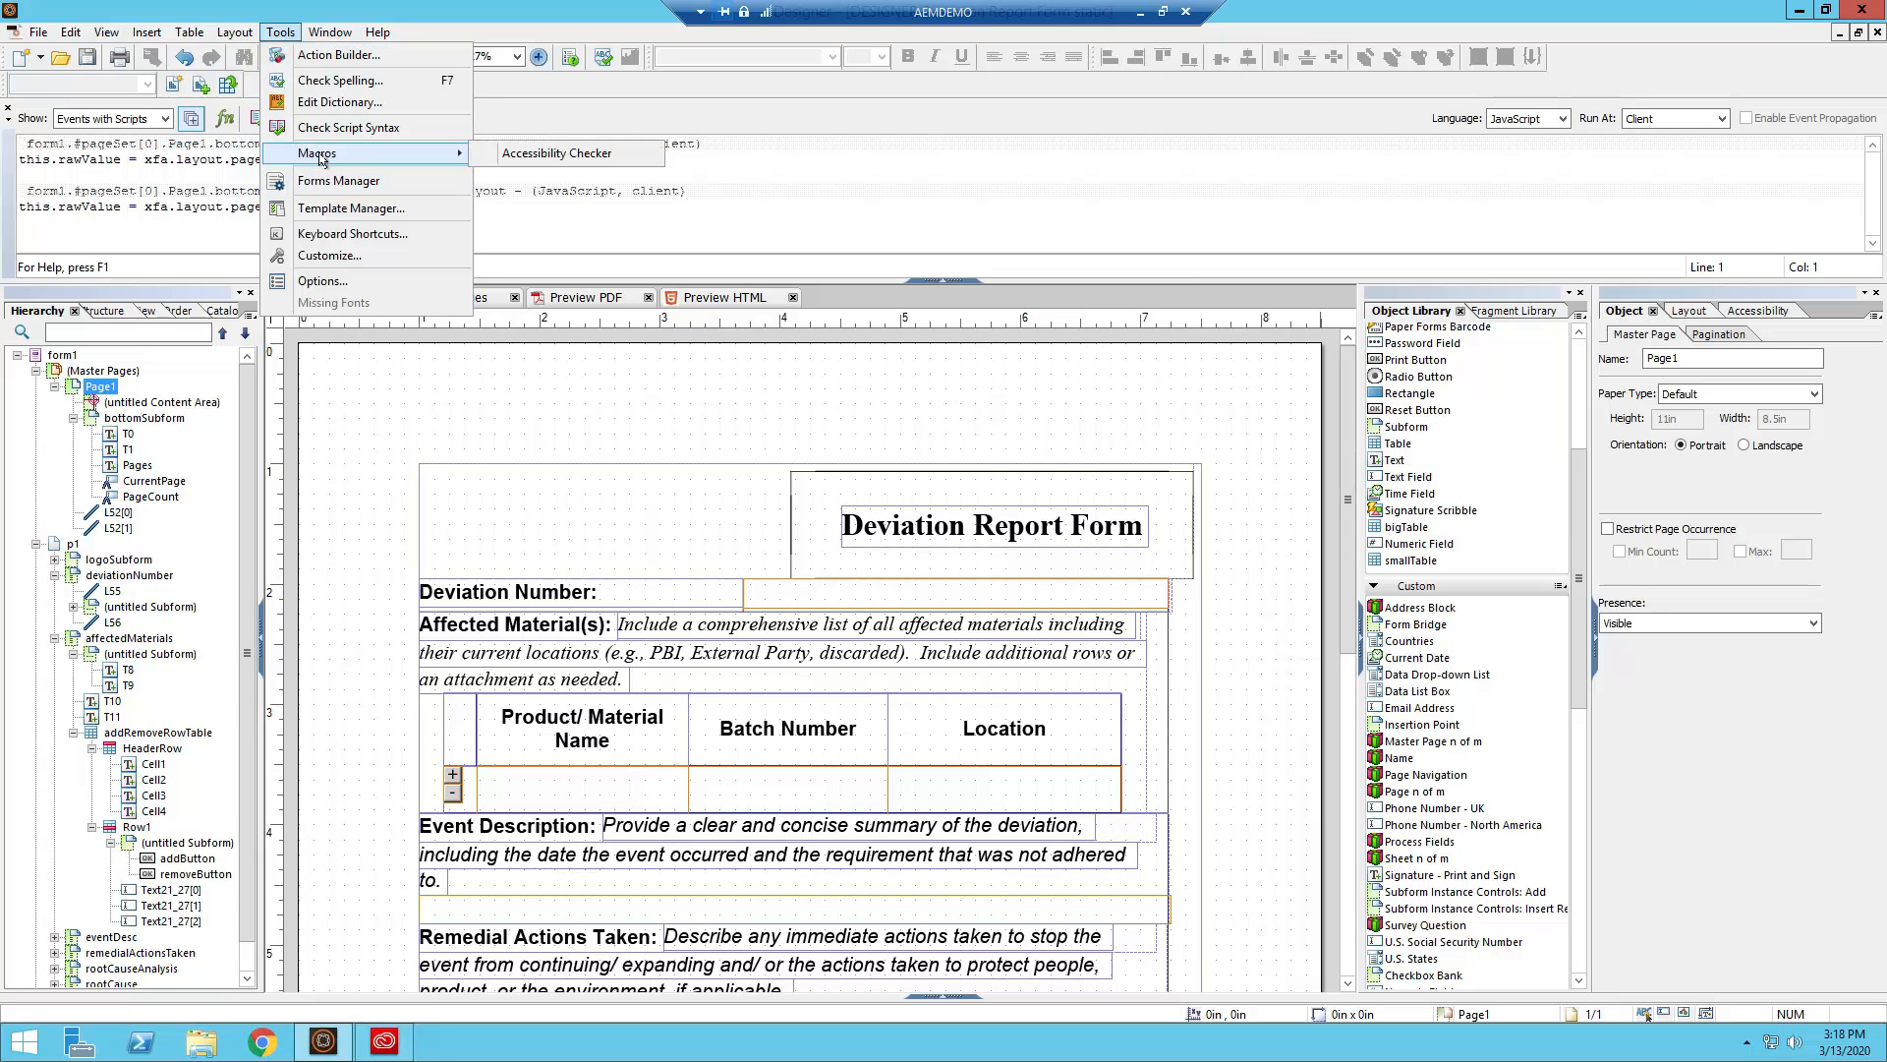
left_click(535, 154)
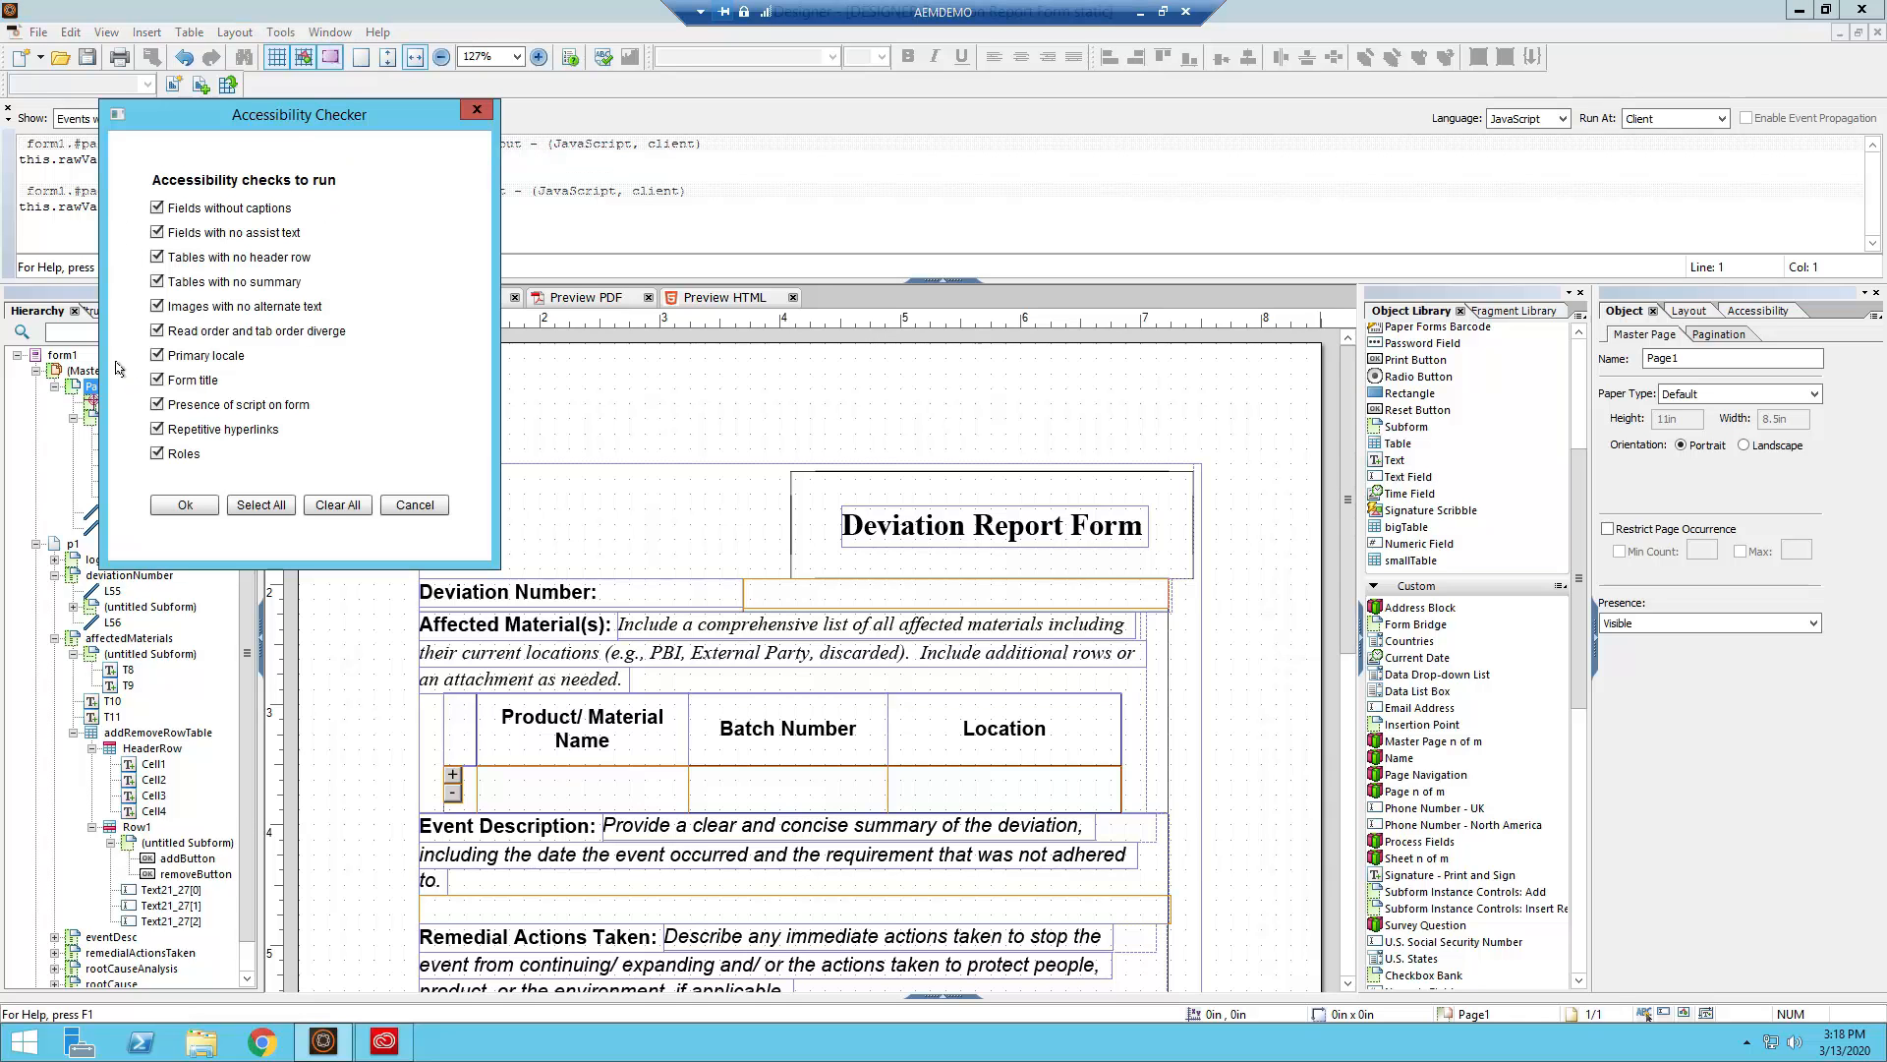
left_click(185, 504)
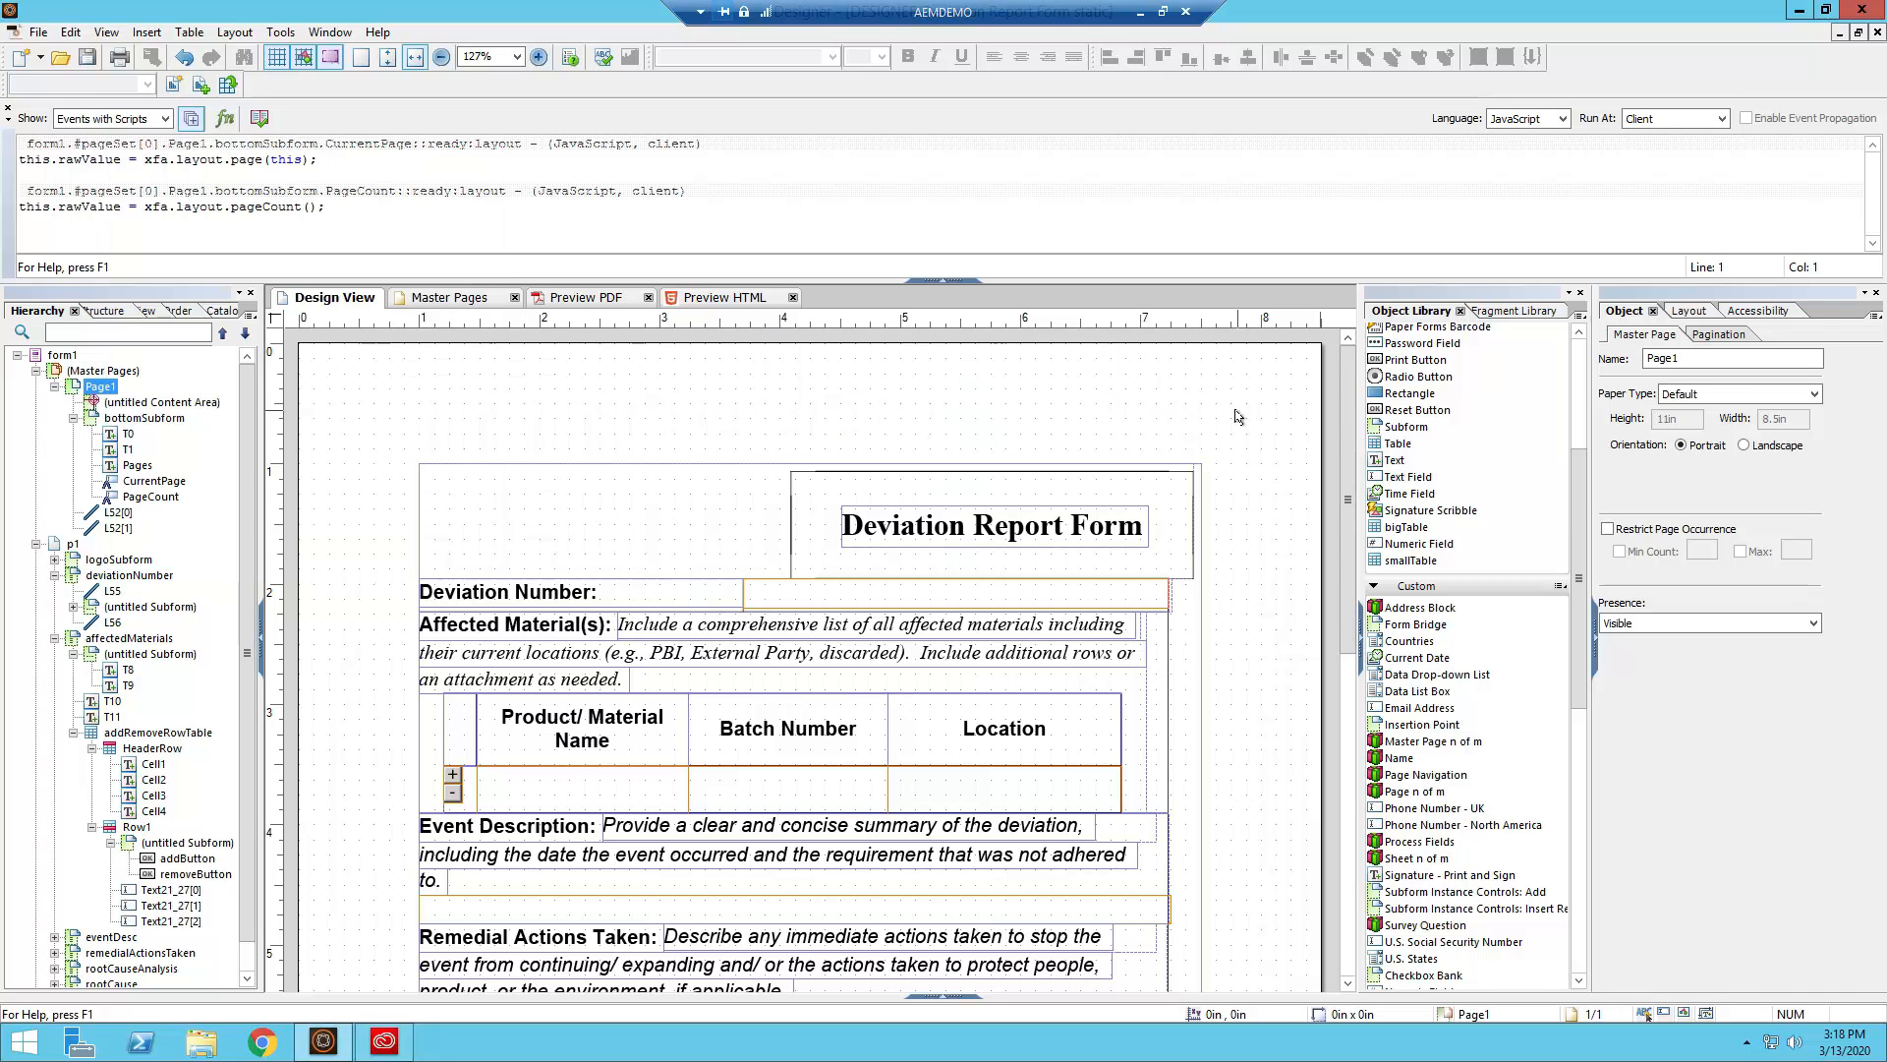
left_click(325, 1042)
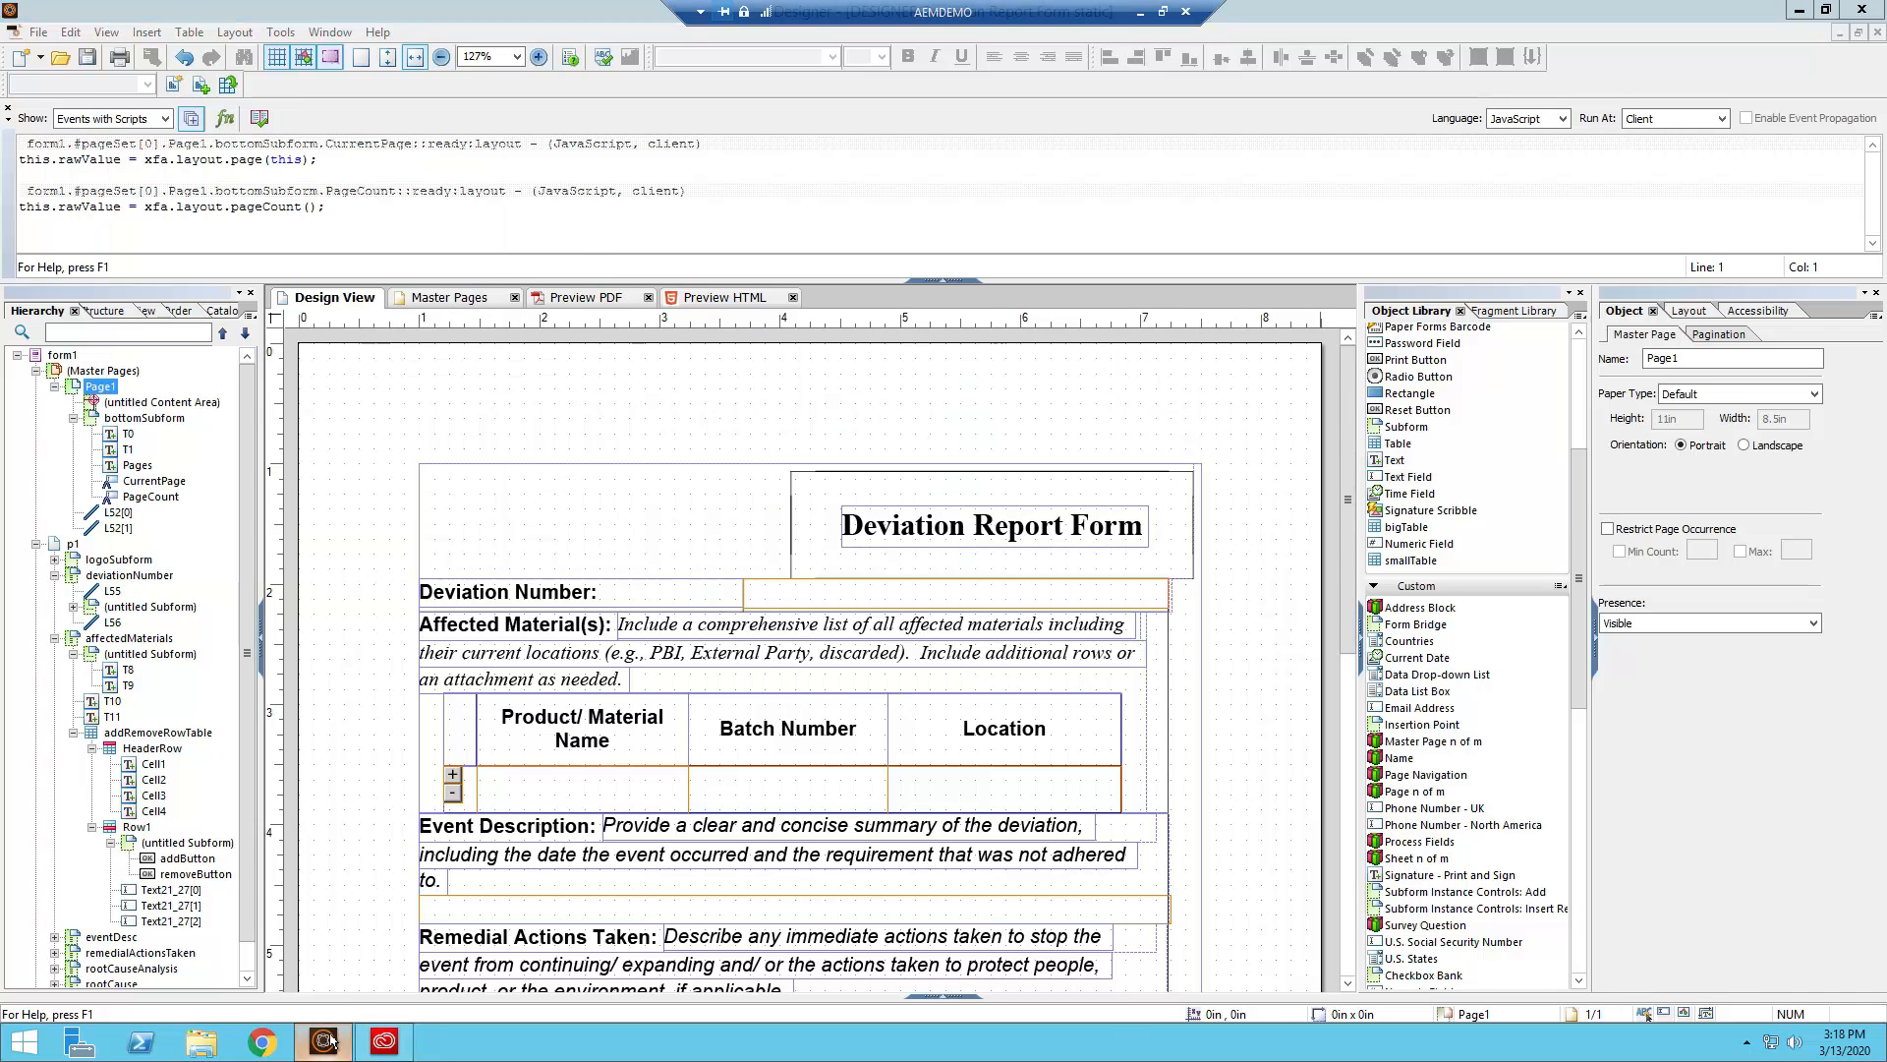
left_click(1018, 631)
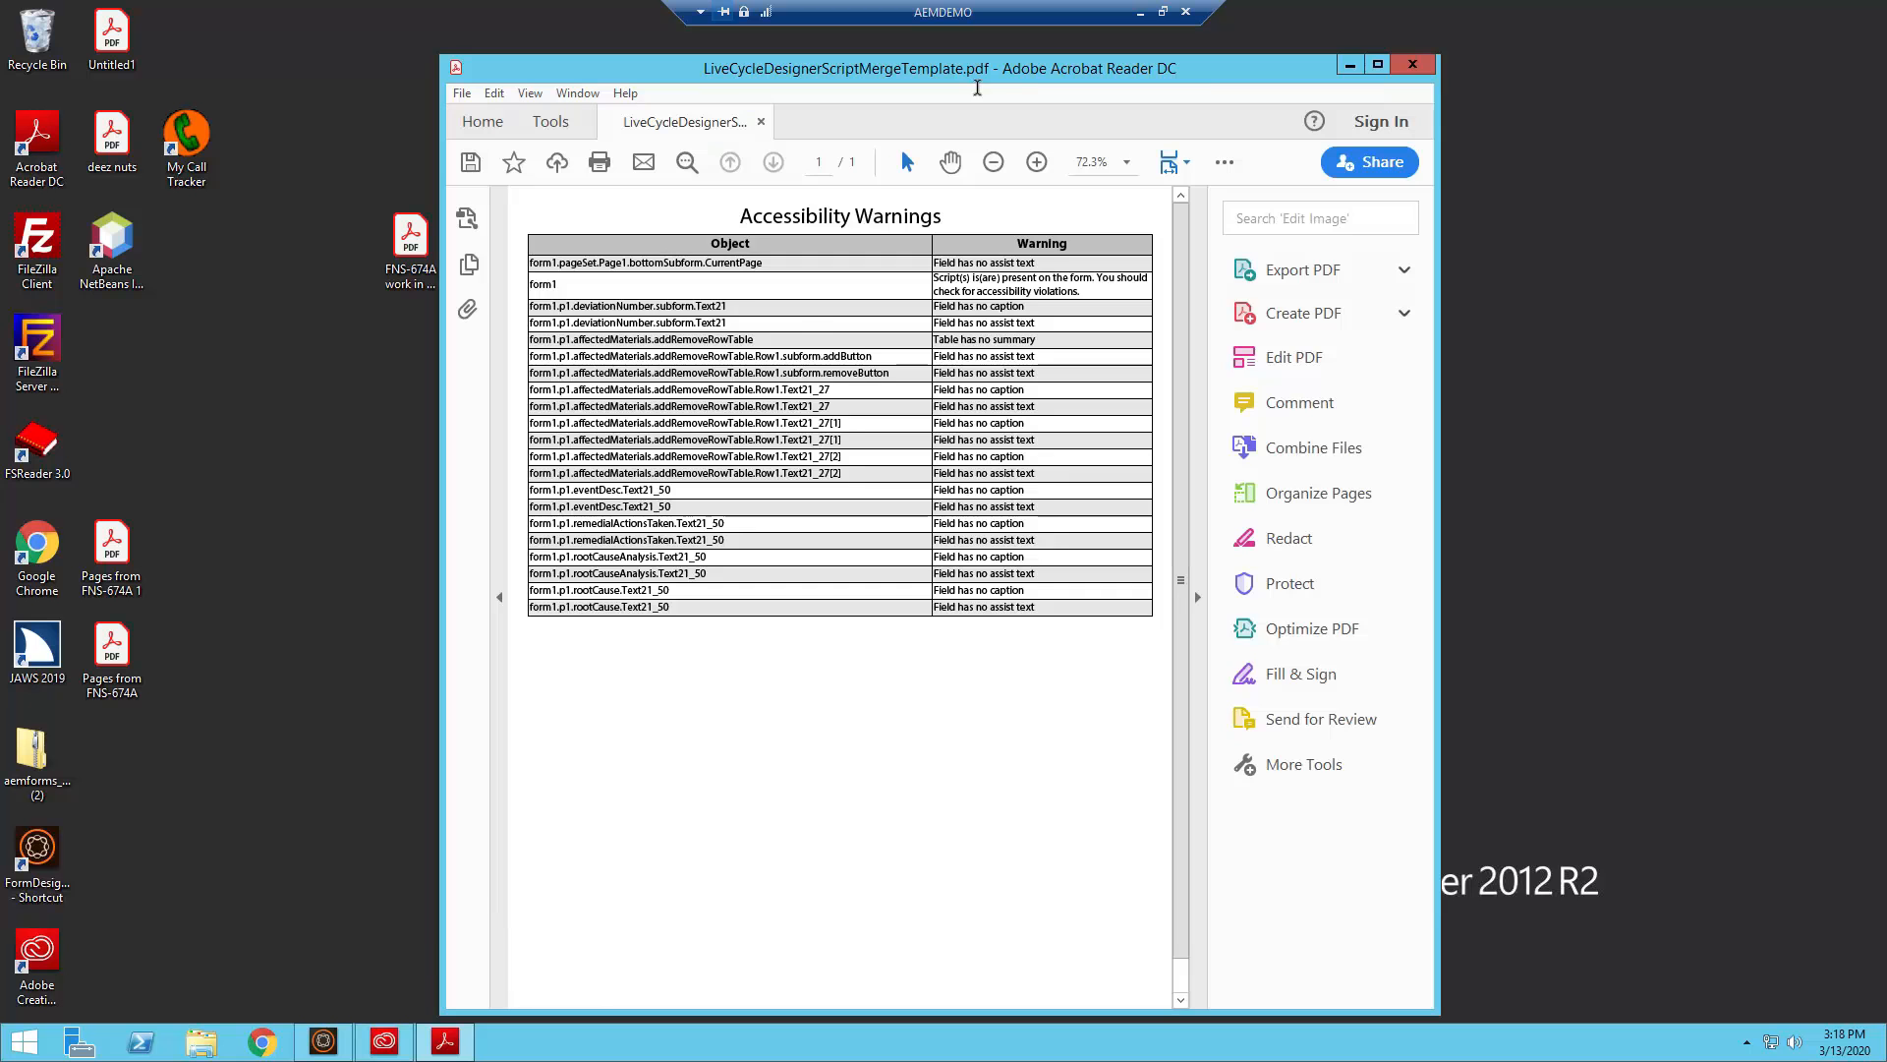
Examine the objects and warnings in the accessibility report at full size, especially the warning about scripts on form1
left_click_drag(978, 77, 1163, 10)
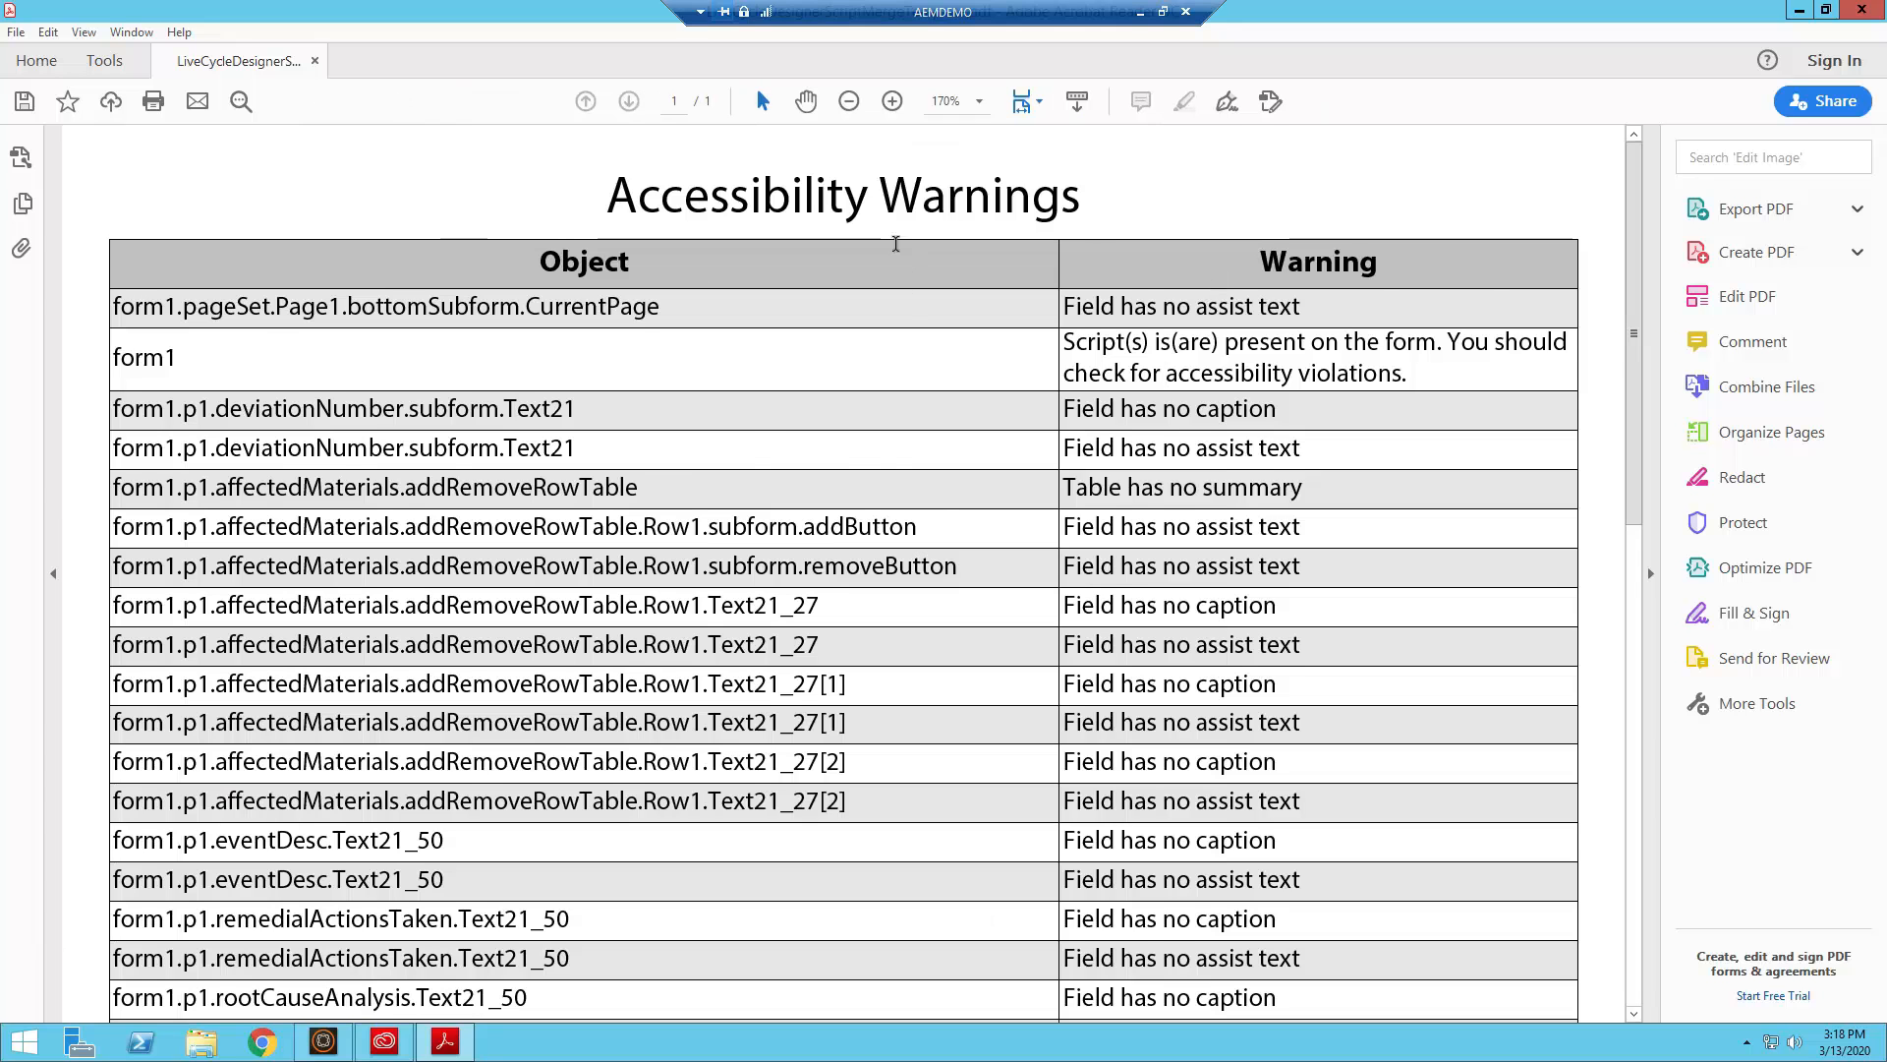
scroll(724, 169, "down", 1)
scroll(1275, 415, "down", 1)
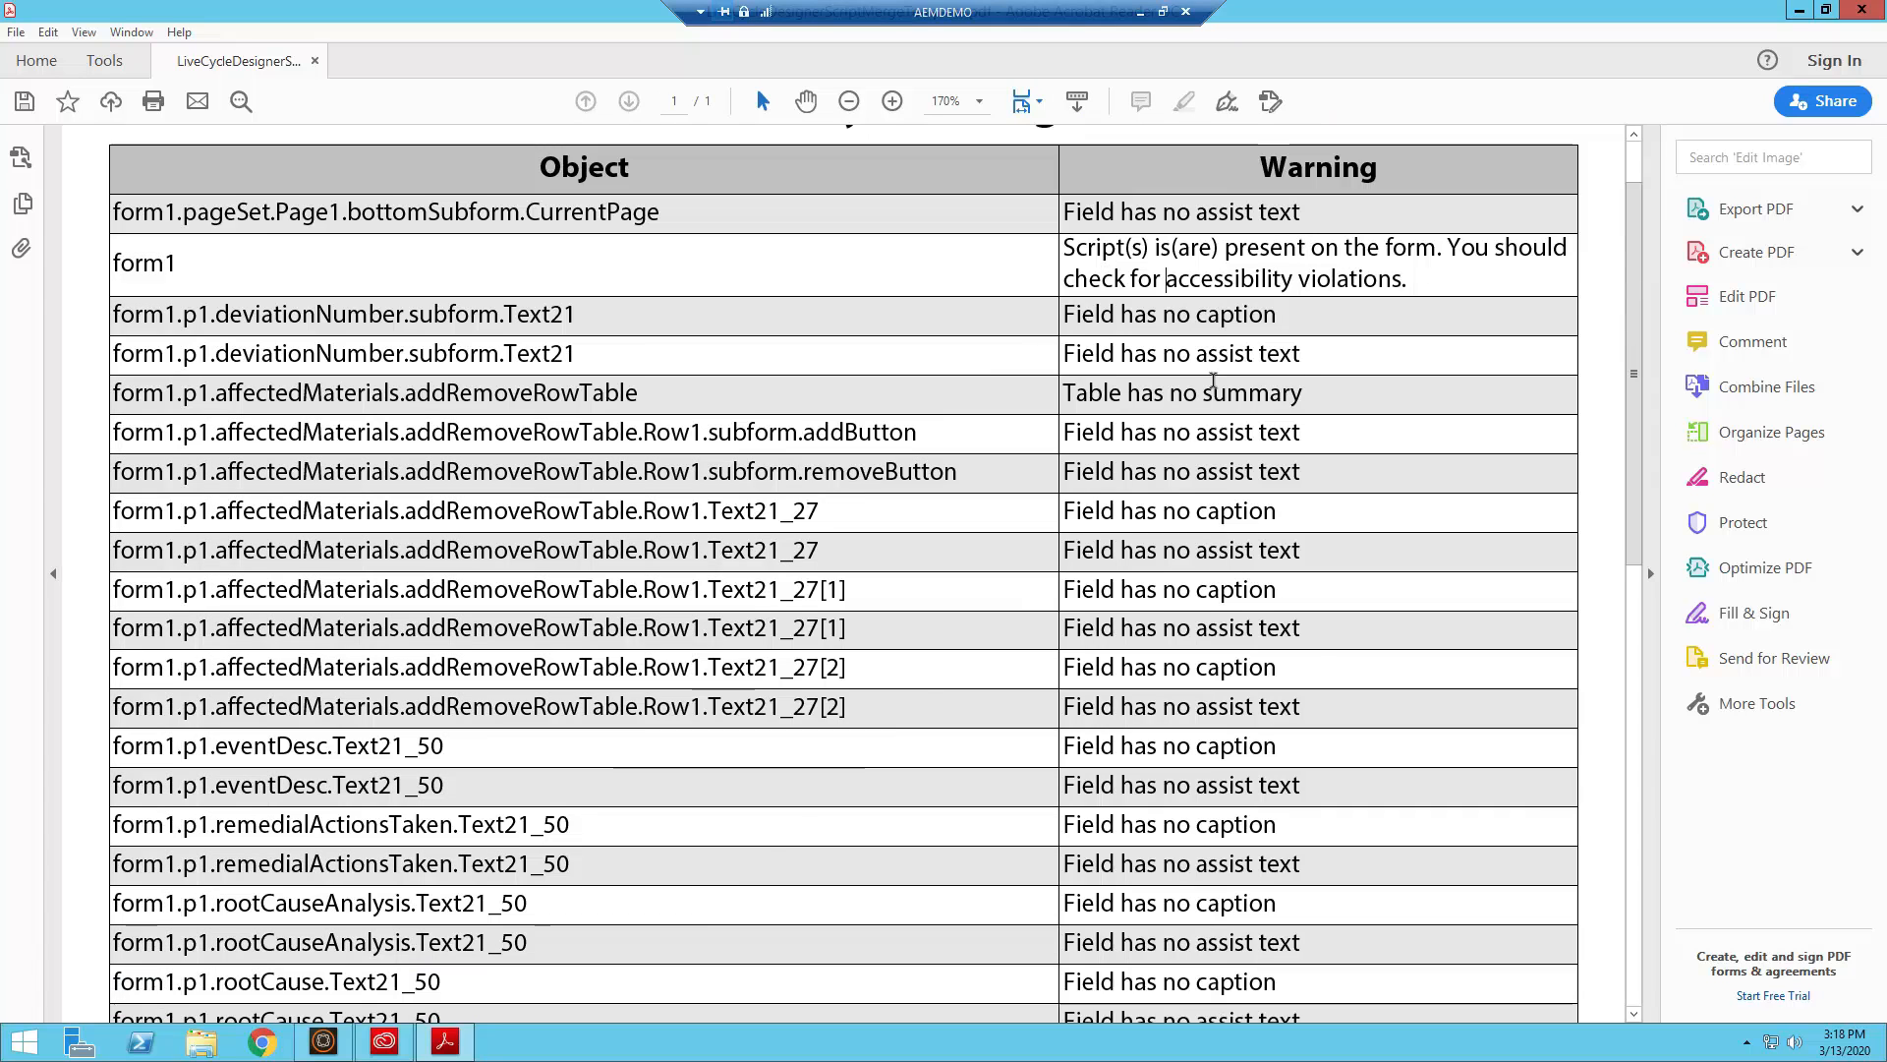
scroll(1001, 308, "down", 2)
scroll(1002, 309, "up", 2)
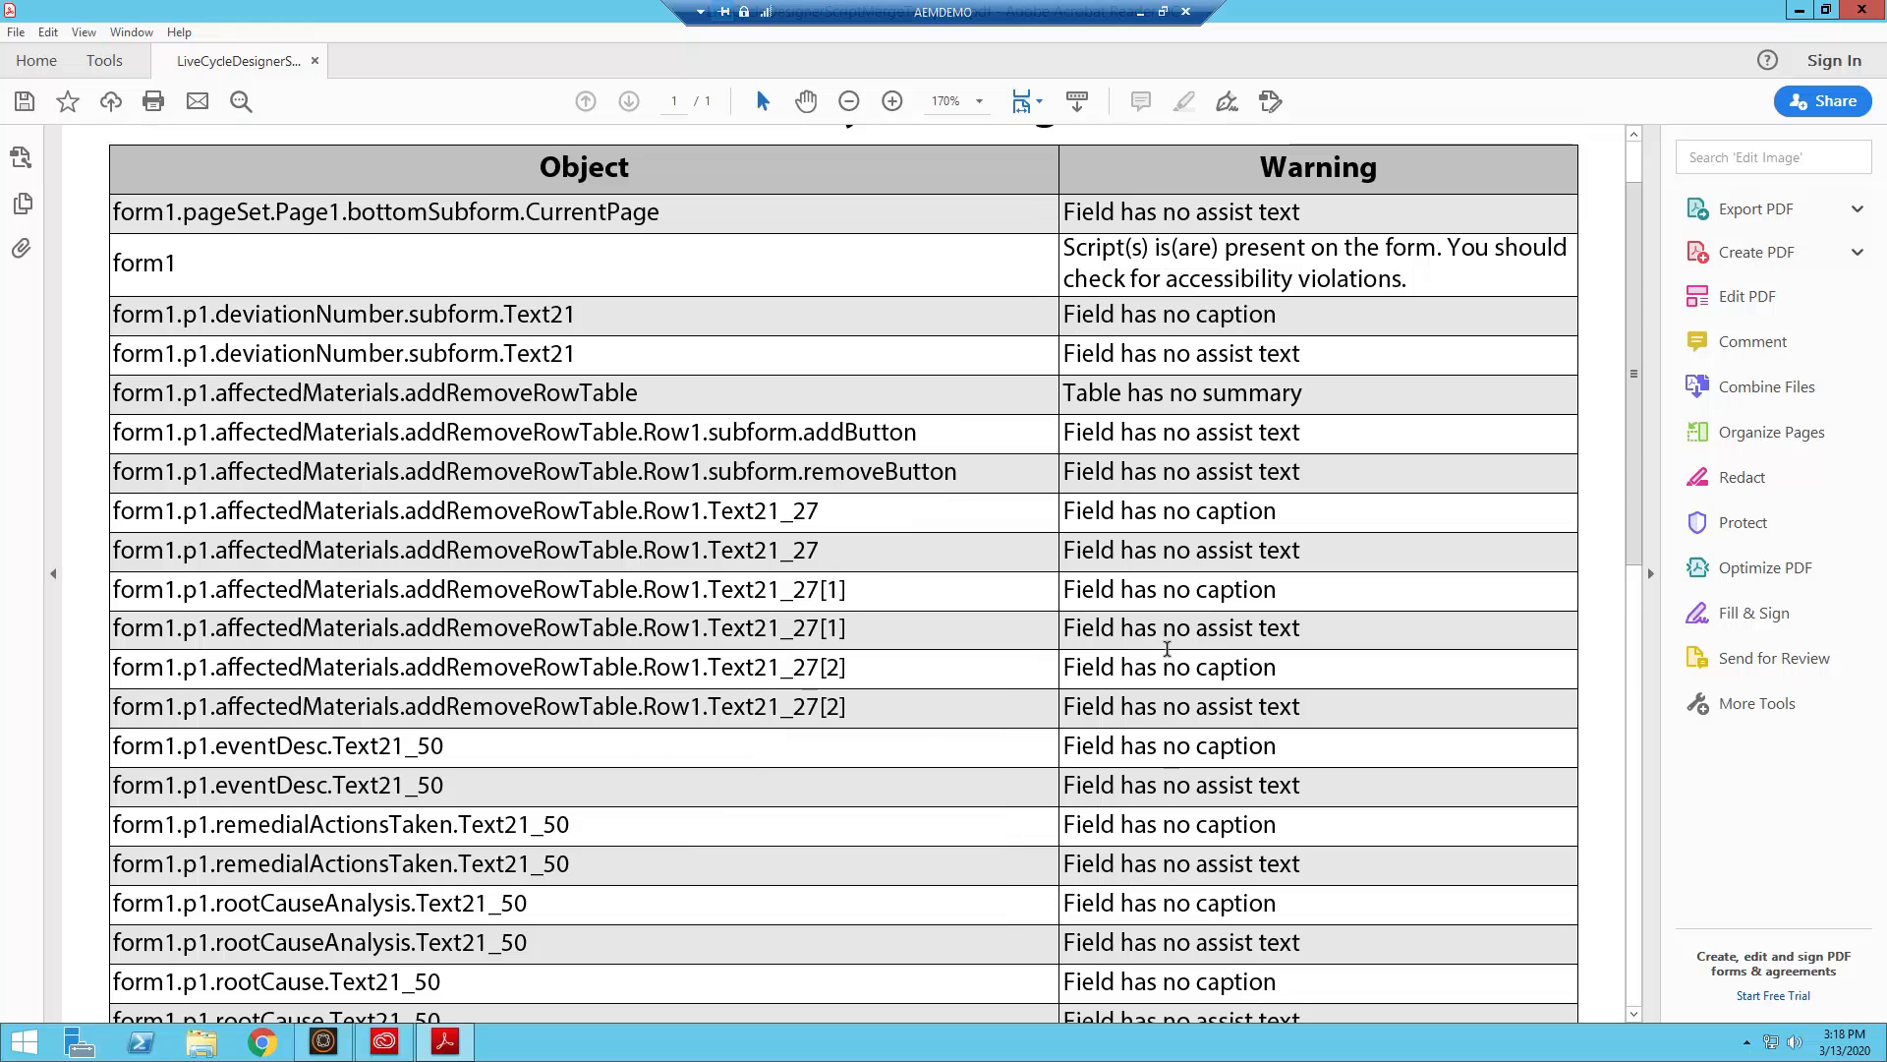
scroll(1000, 465, "down", 4)
scroll(1000, 465, "up", 5)
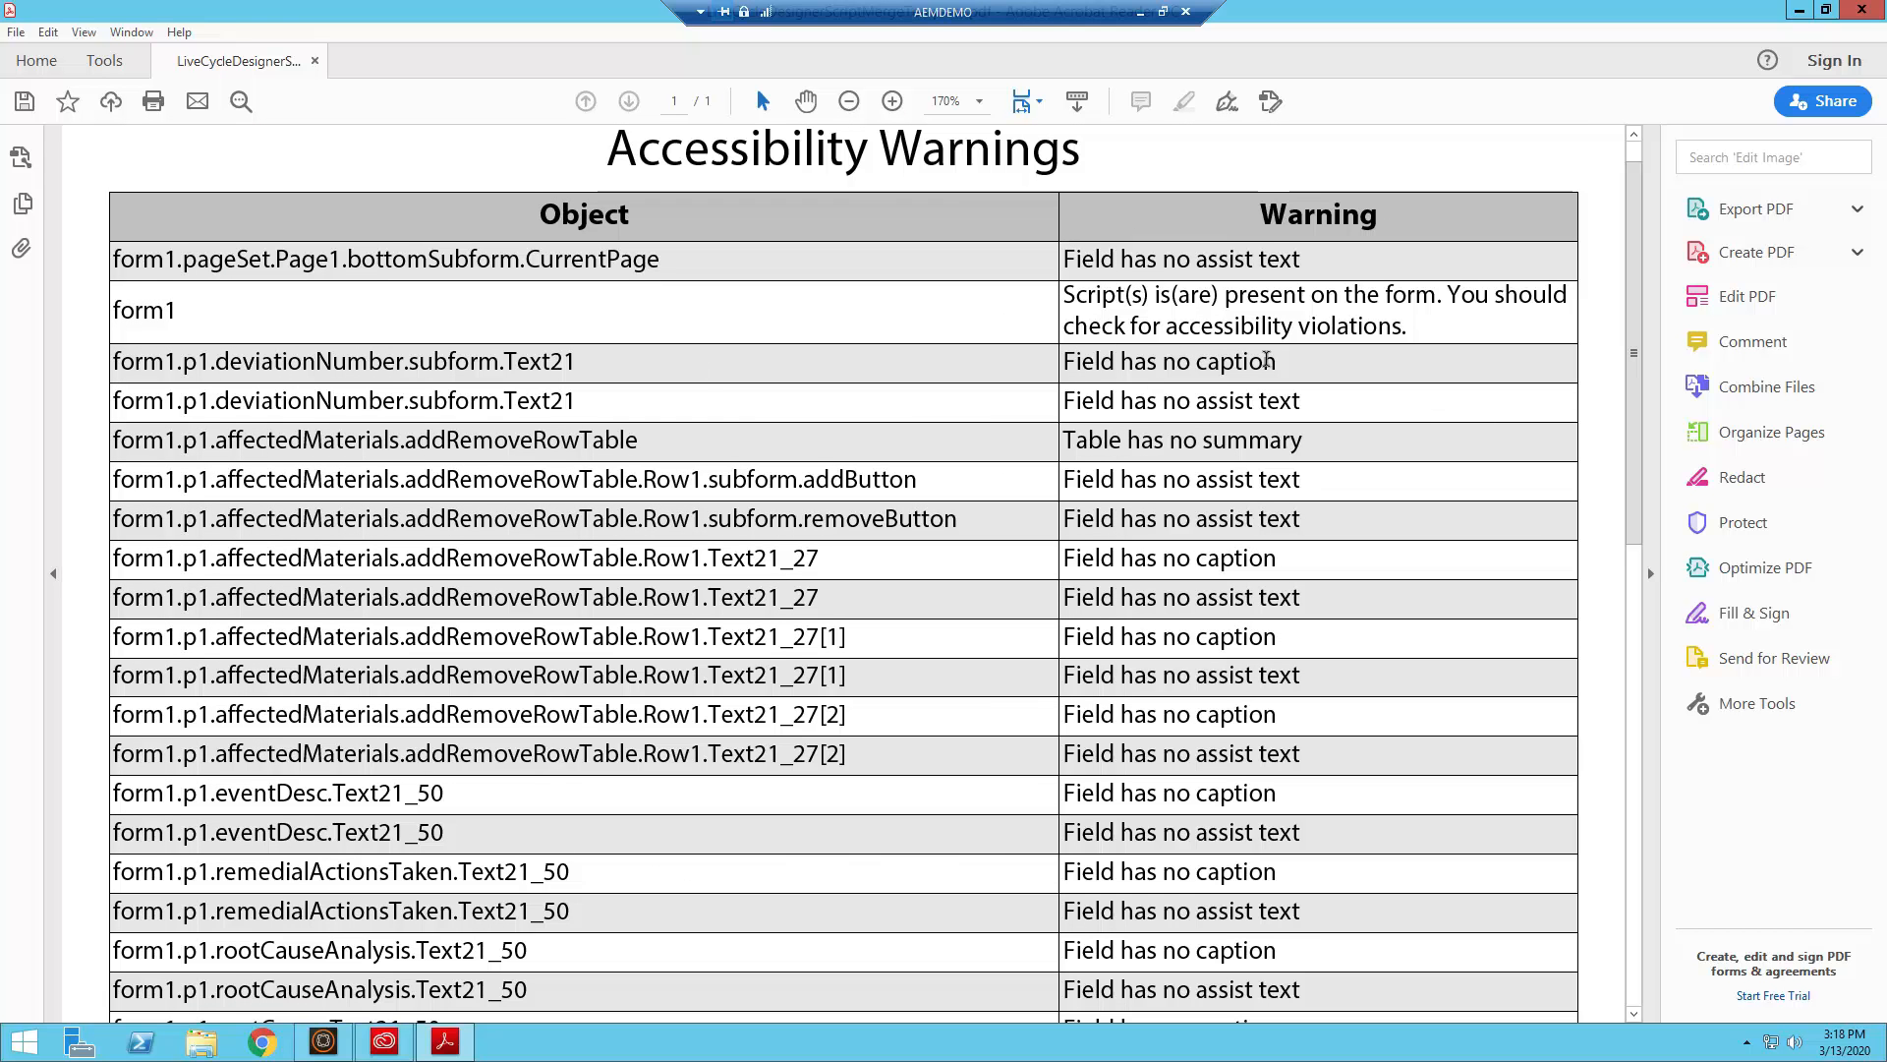
left_click_drag(1414, 326, 1276, 313)
left_click(1276, 313)
left_click_drag(1412, 324, 1061, 287)
left_click(1061, 287)
left_click_drag(1595, 14, 1366, 204)
left_click(1573, 198)
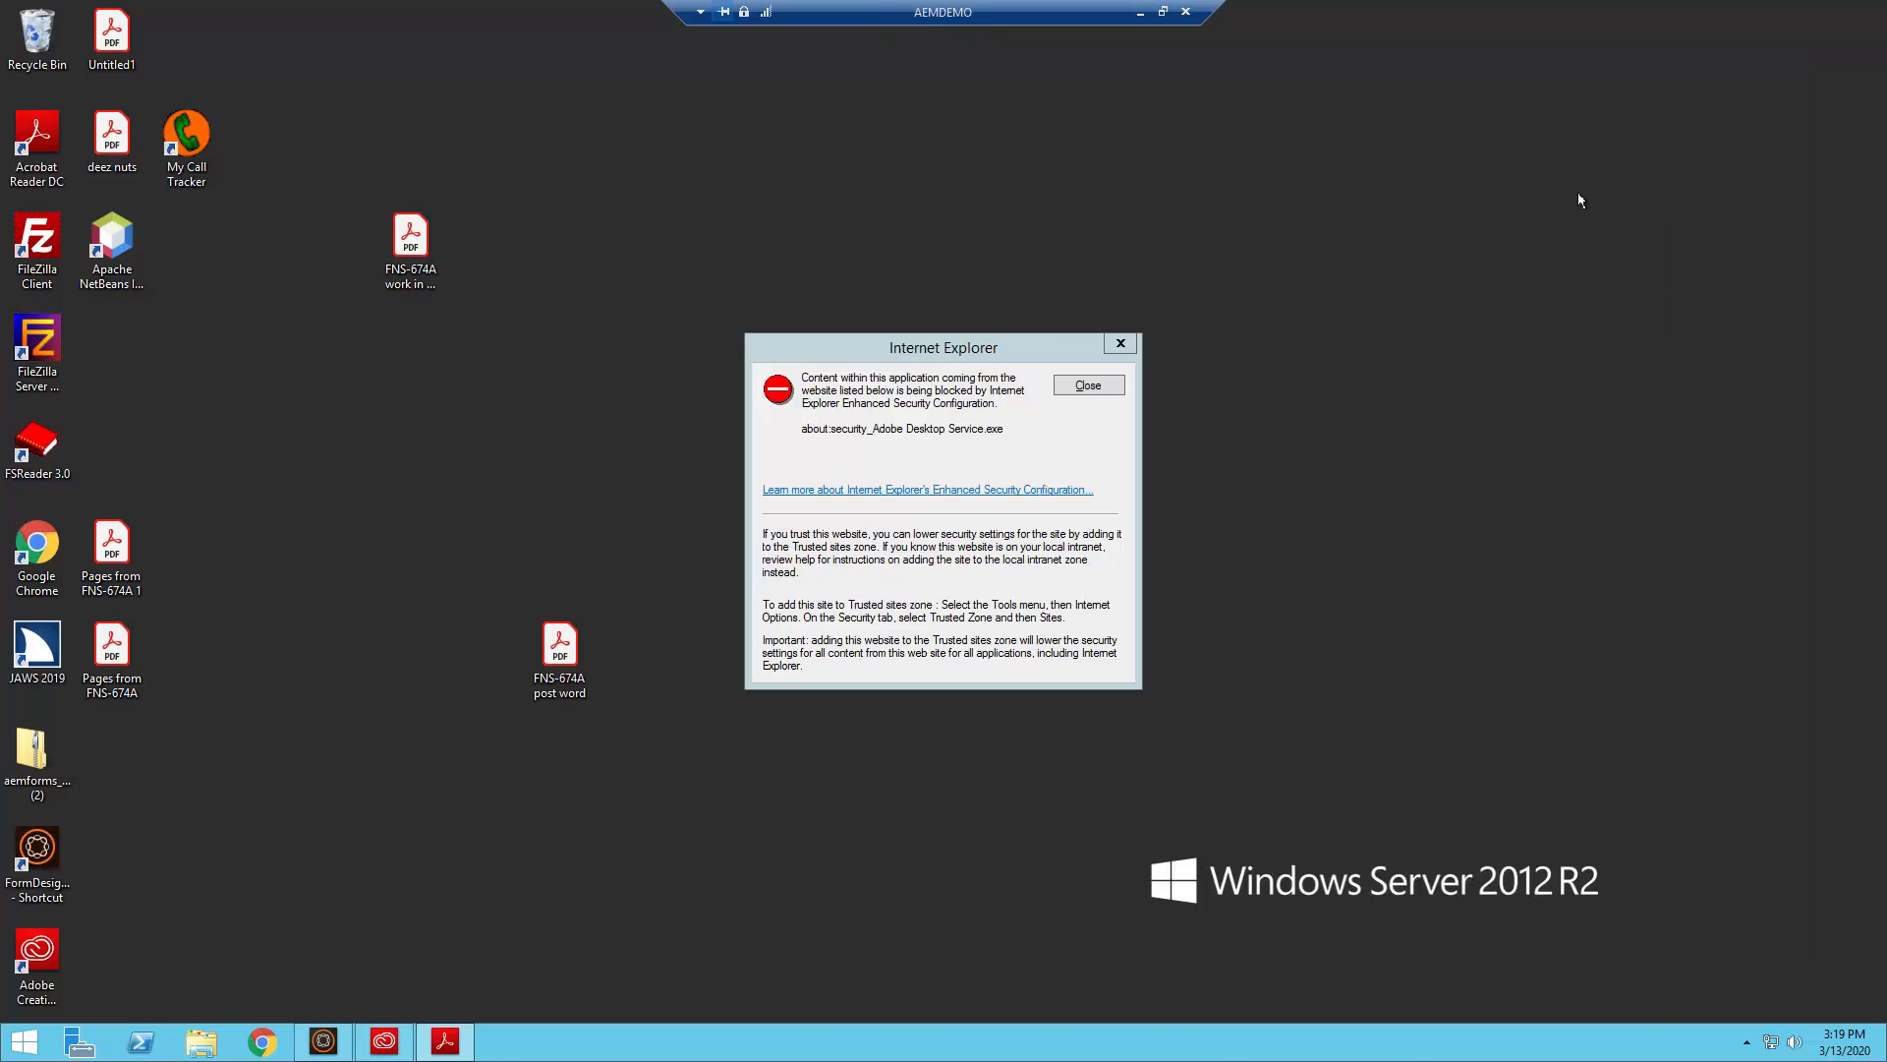
Return to the form in Designer and select the Text21 field inside the deviationNumber subform, checking it against the accessibility report
left_click(323, 1041)
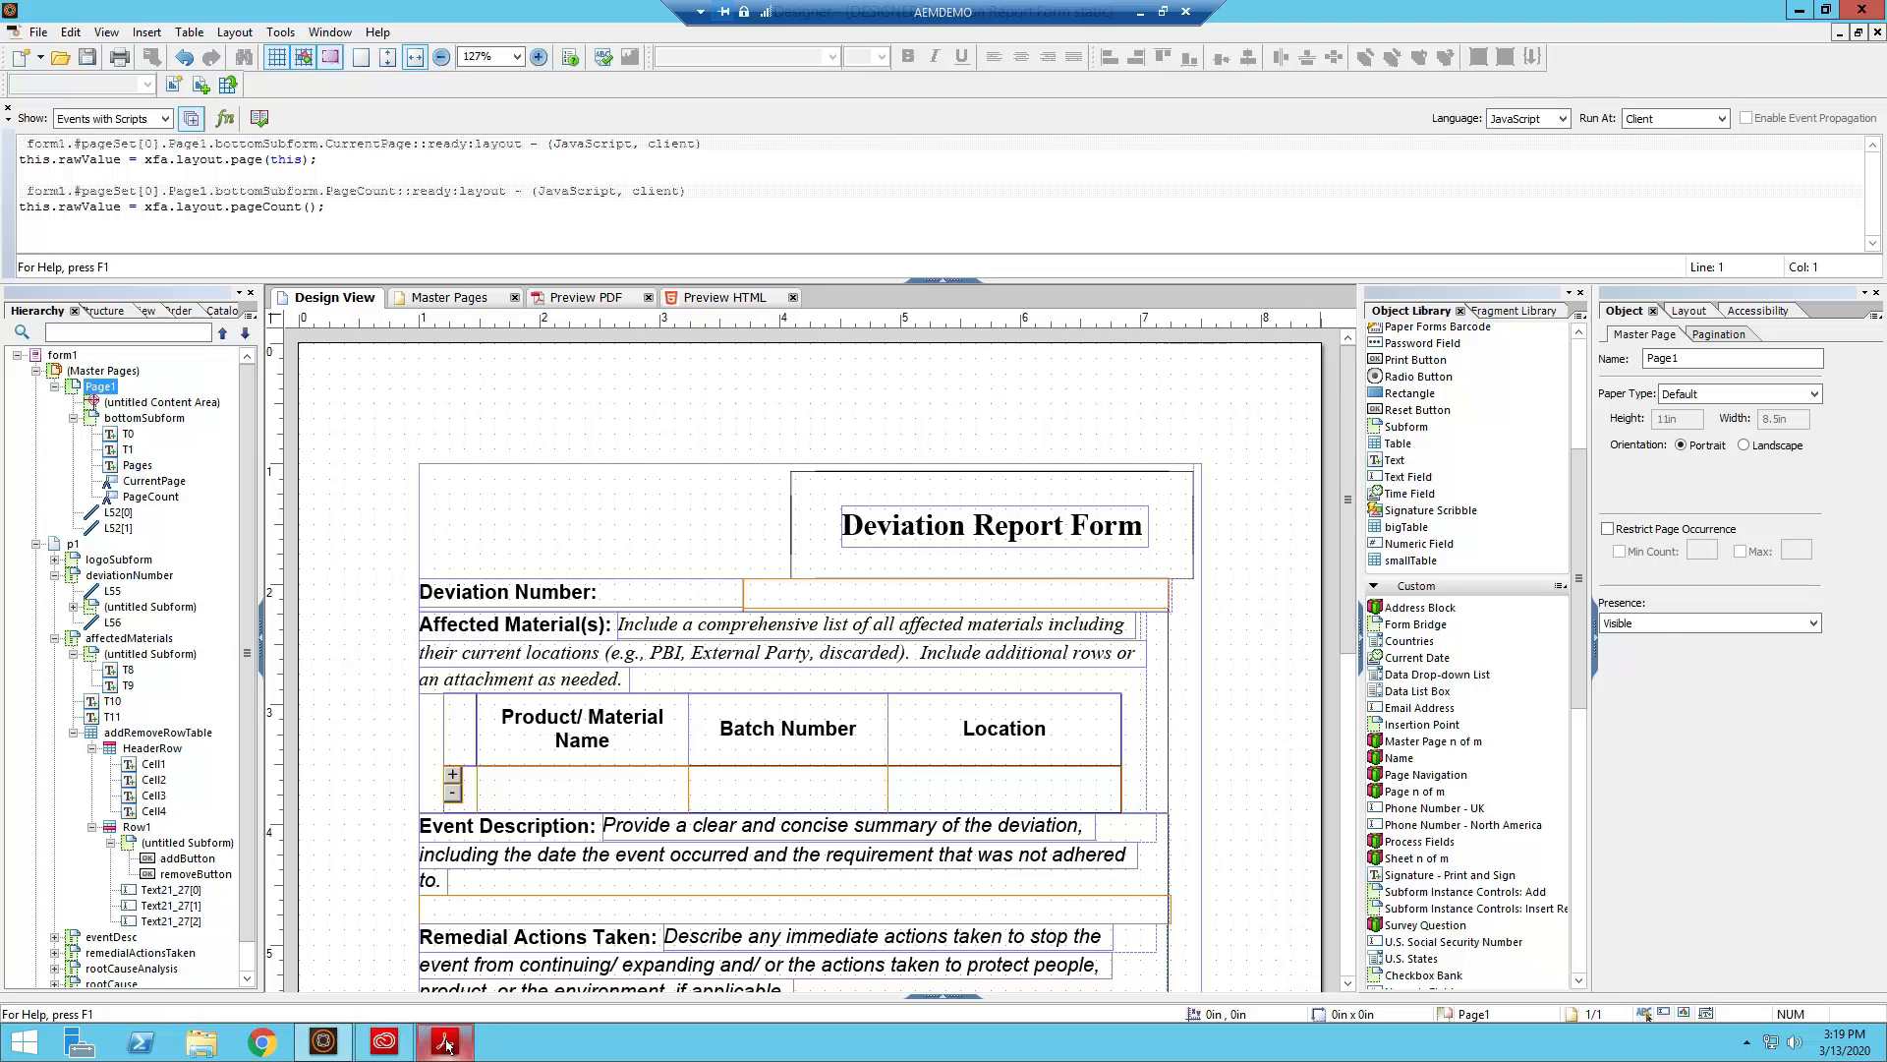
left_click(445, 1042)
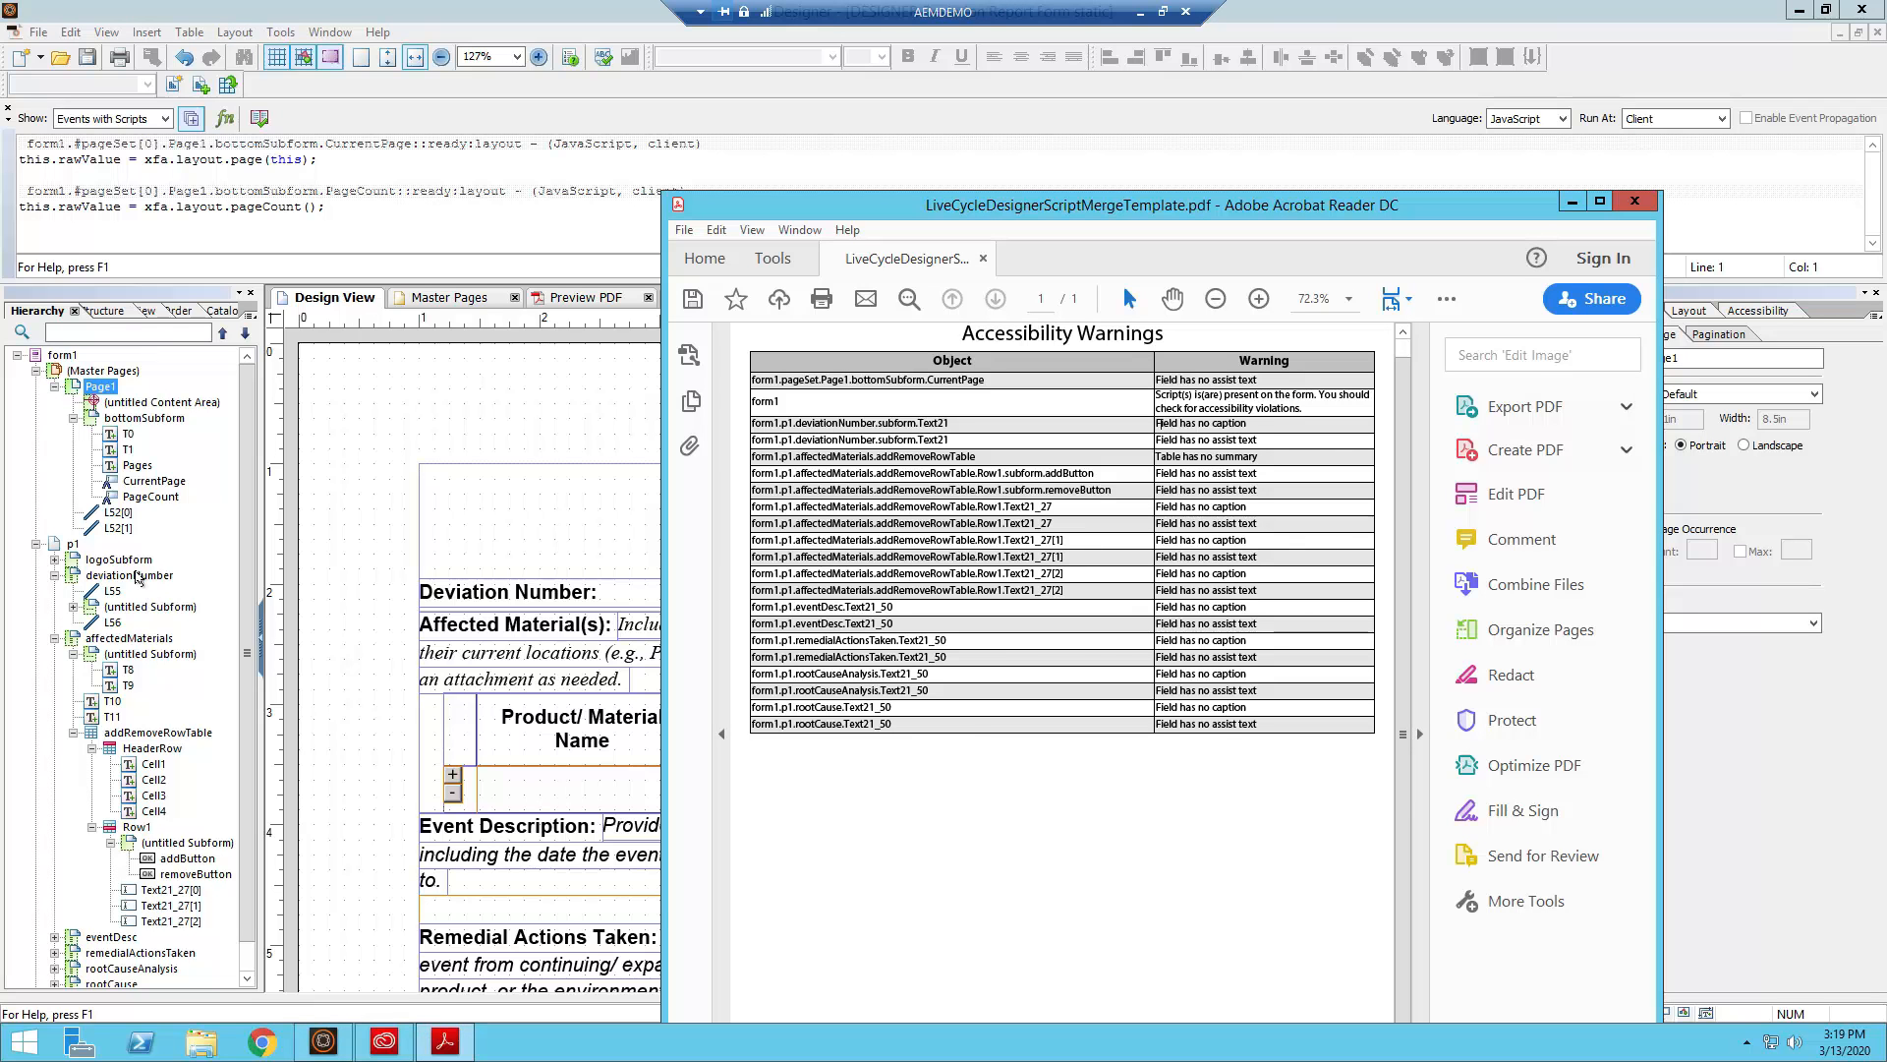
left_click(138, 577)
left_click(73, 608)
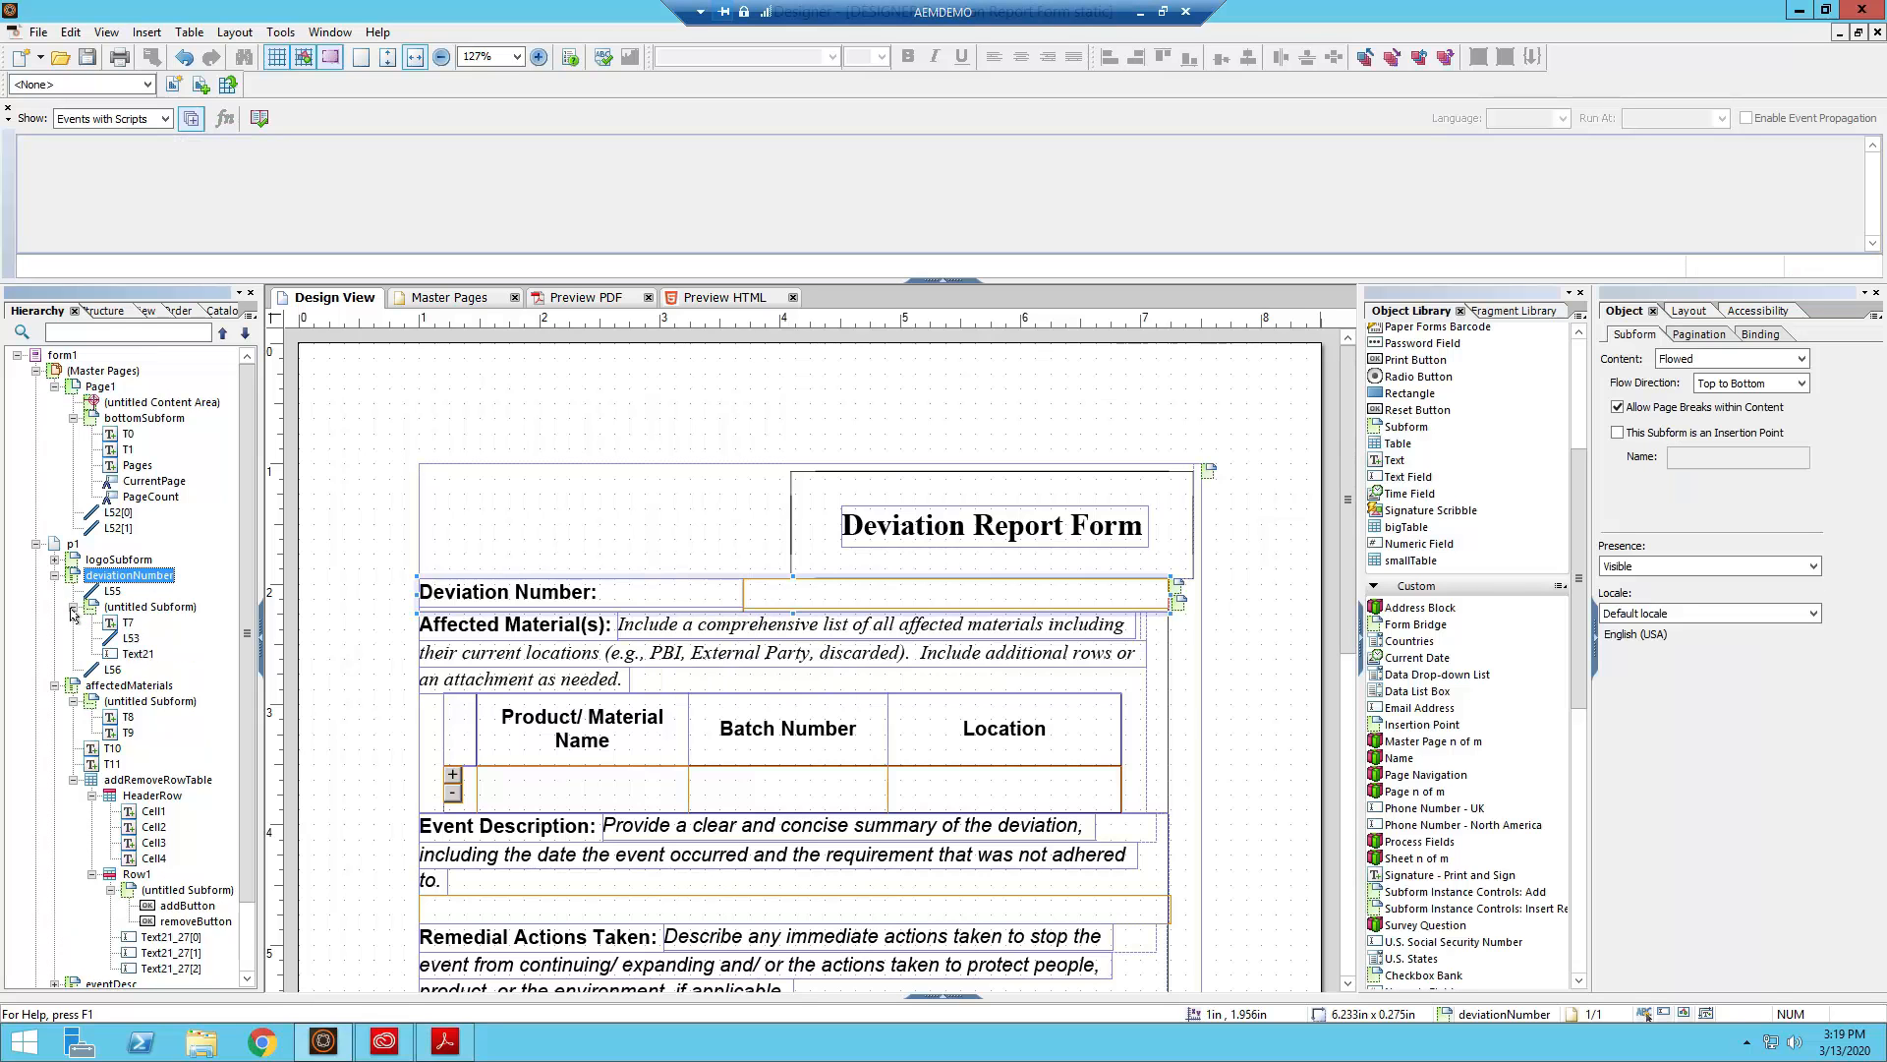
left_click(116, 653)
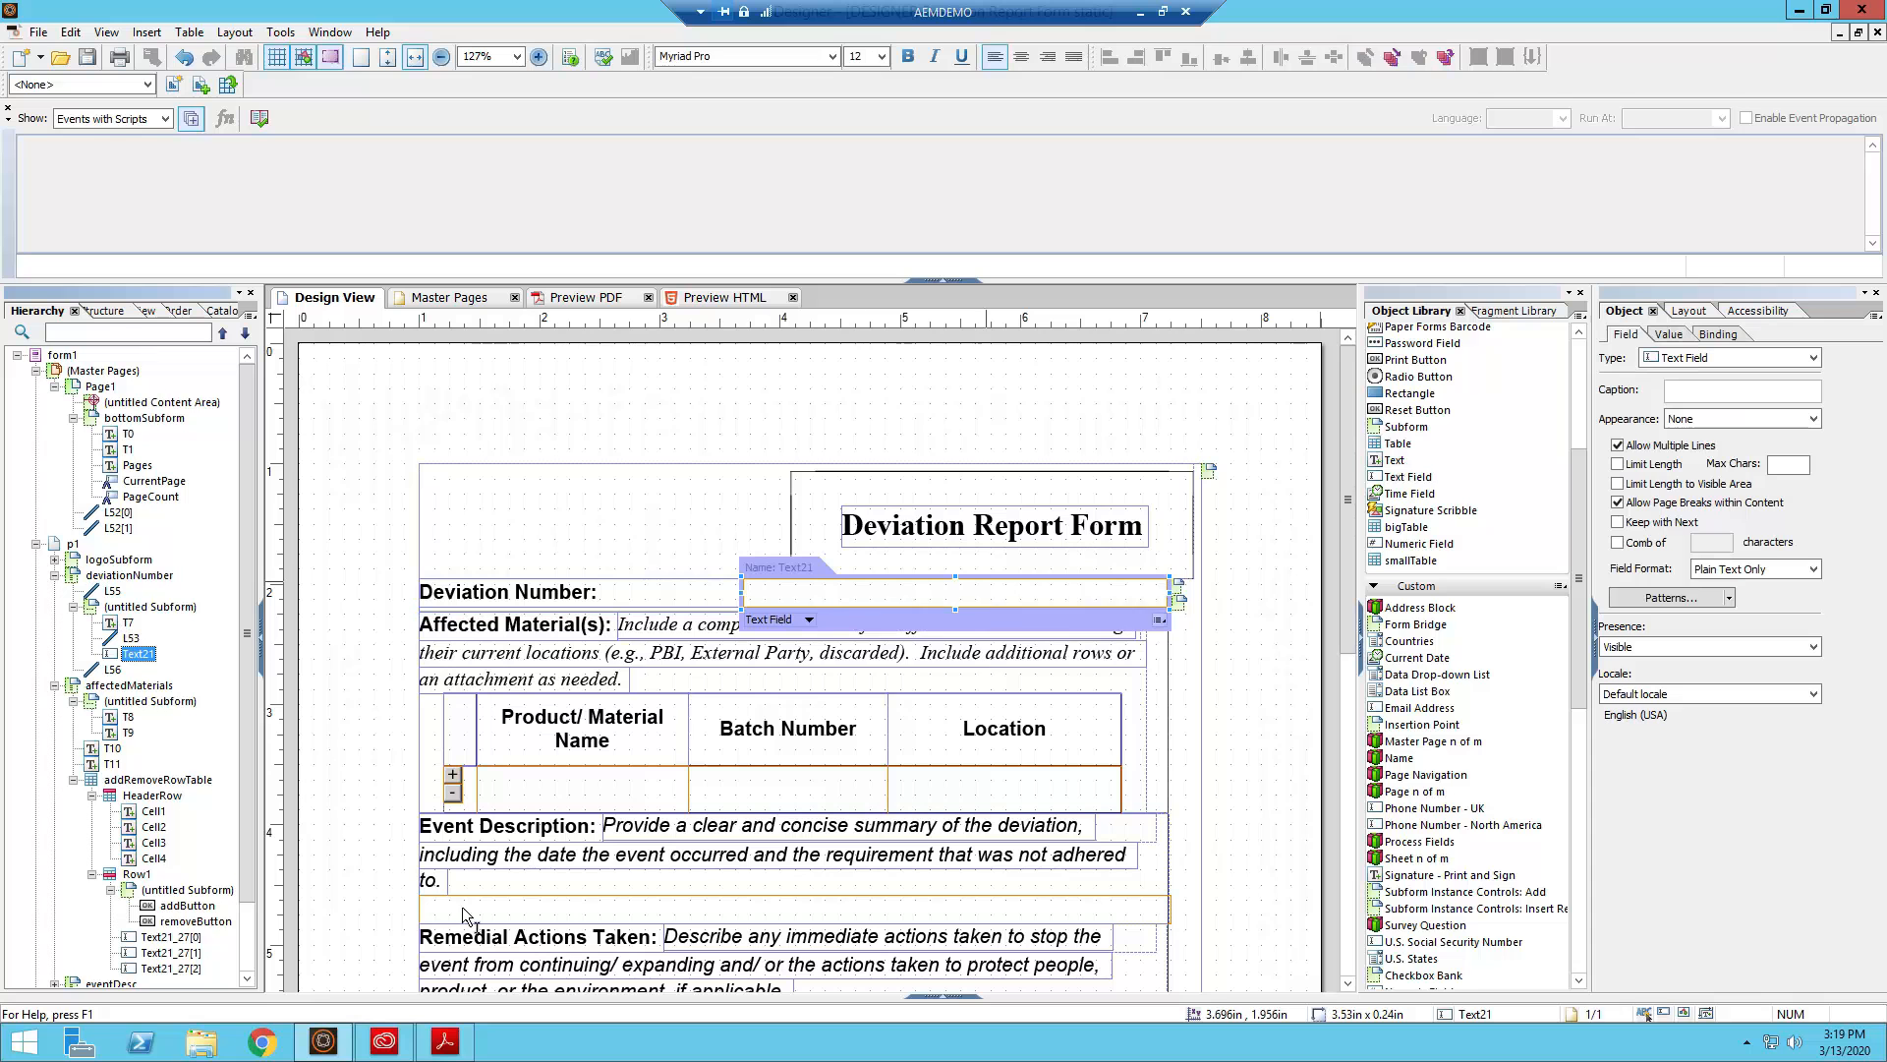
left_click(434, 1040)
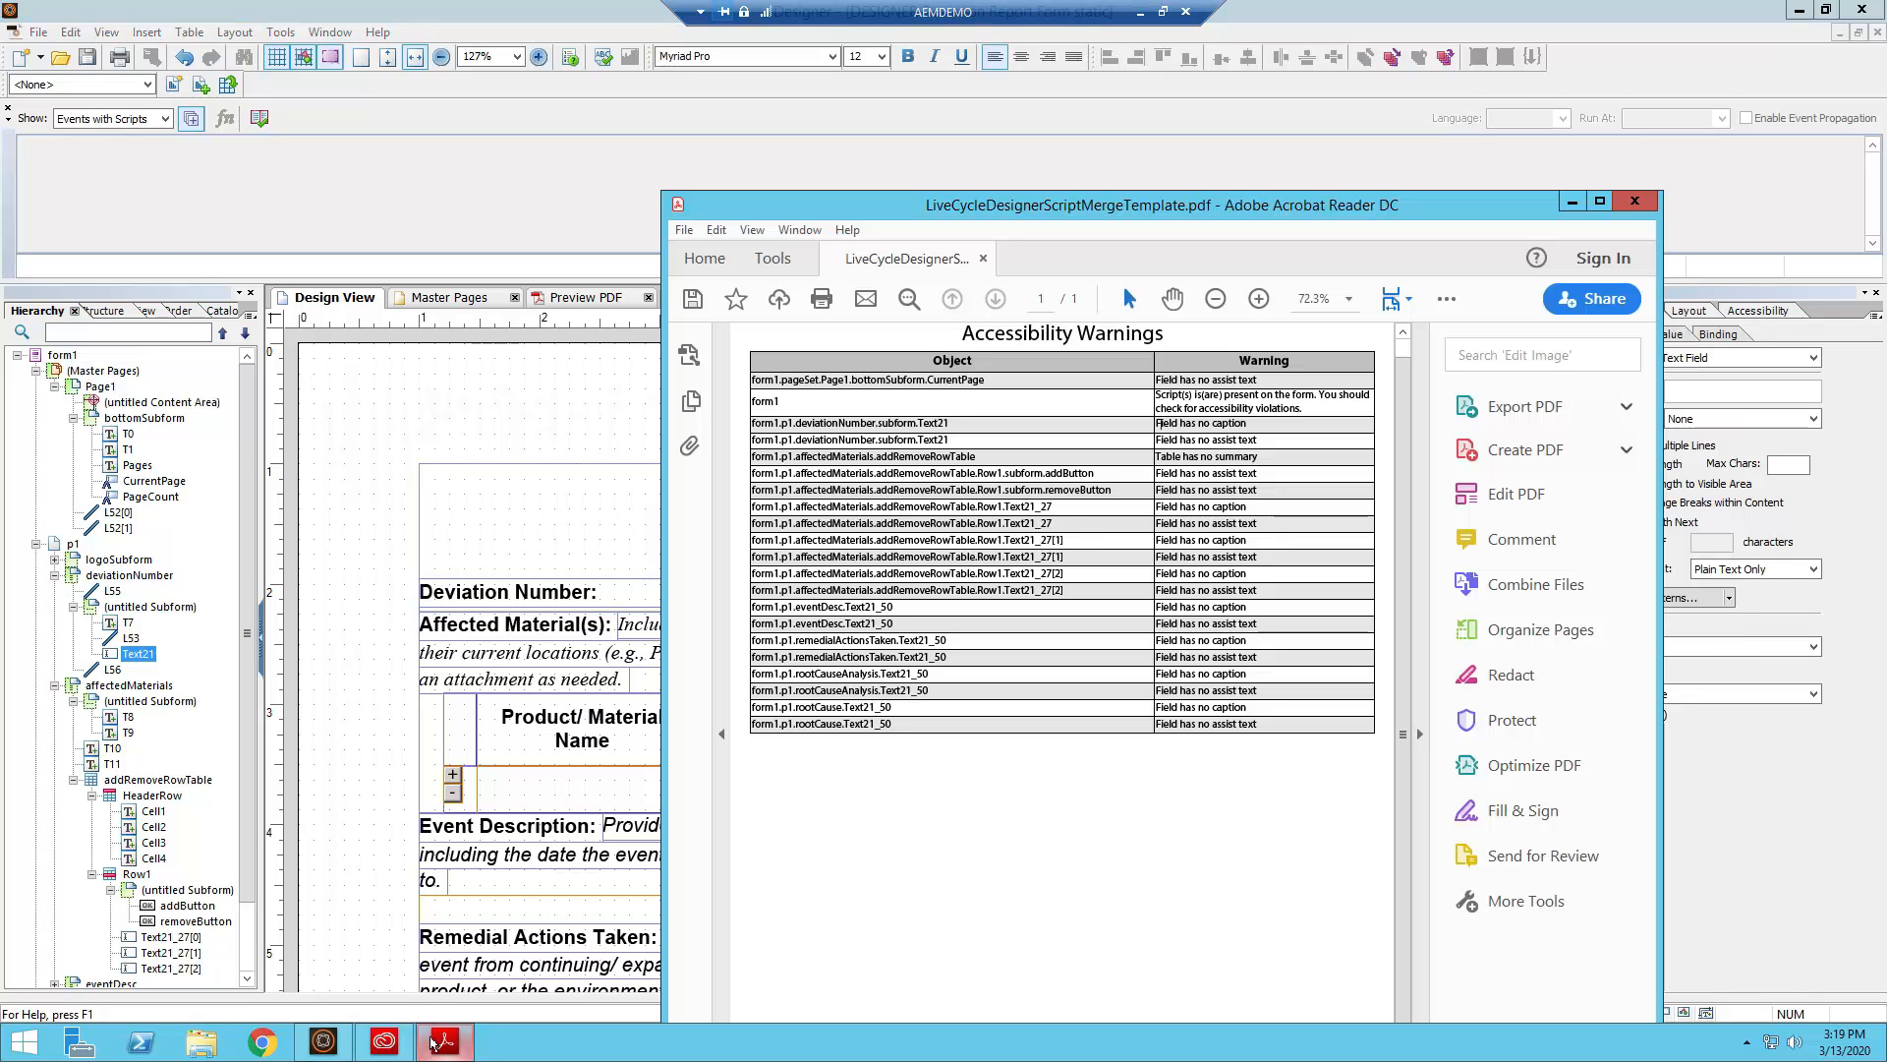
left_click(433, 1040)
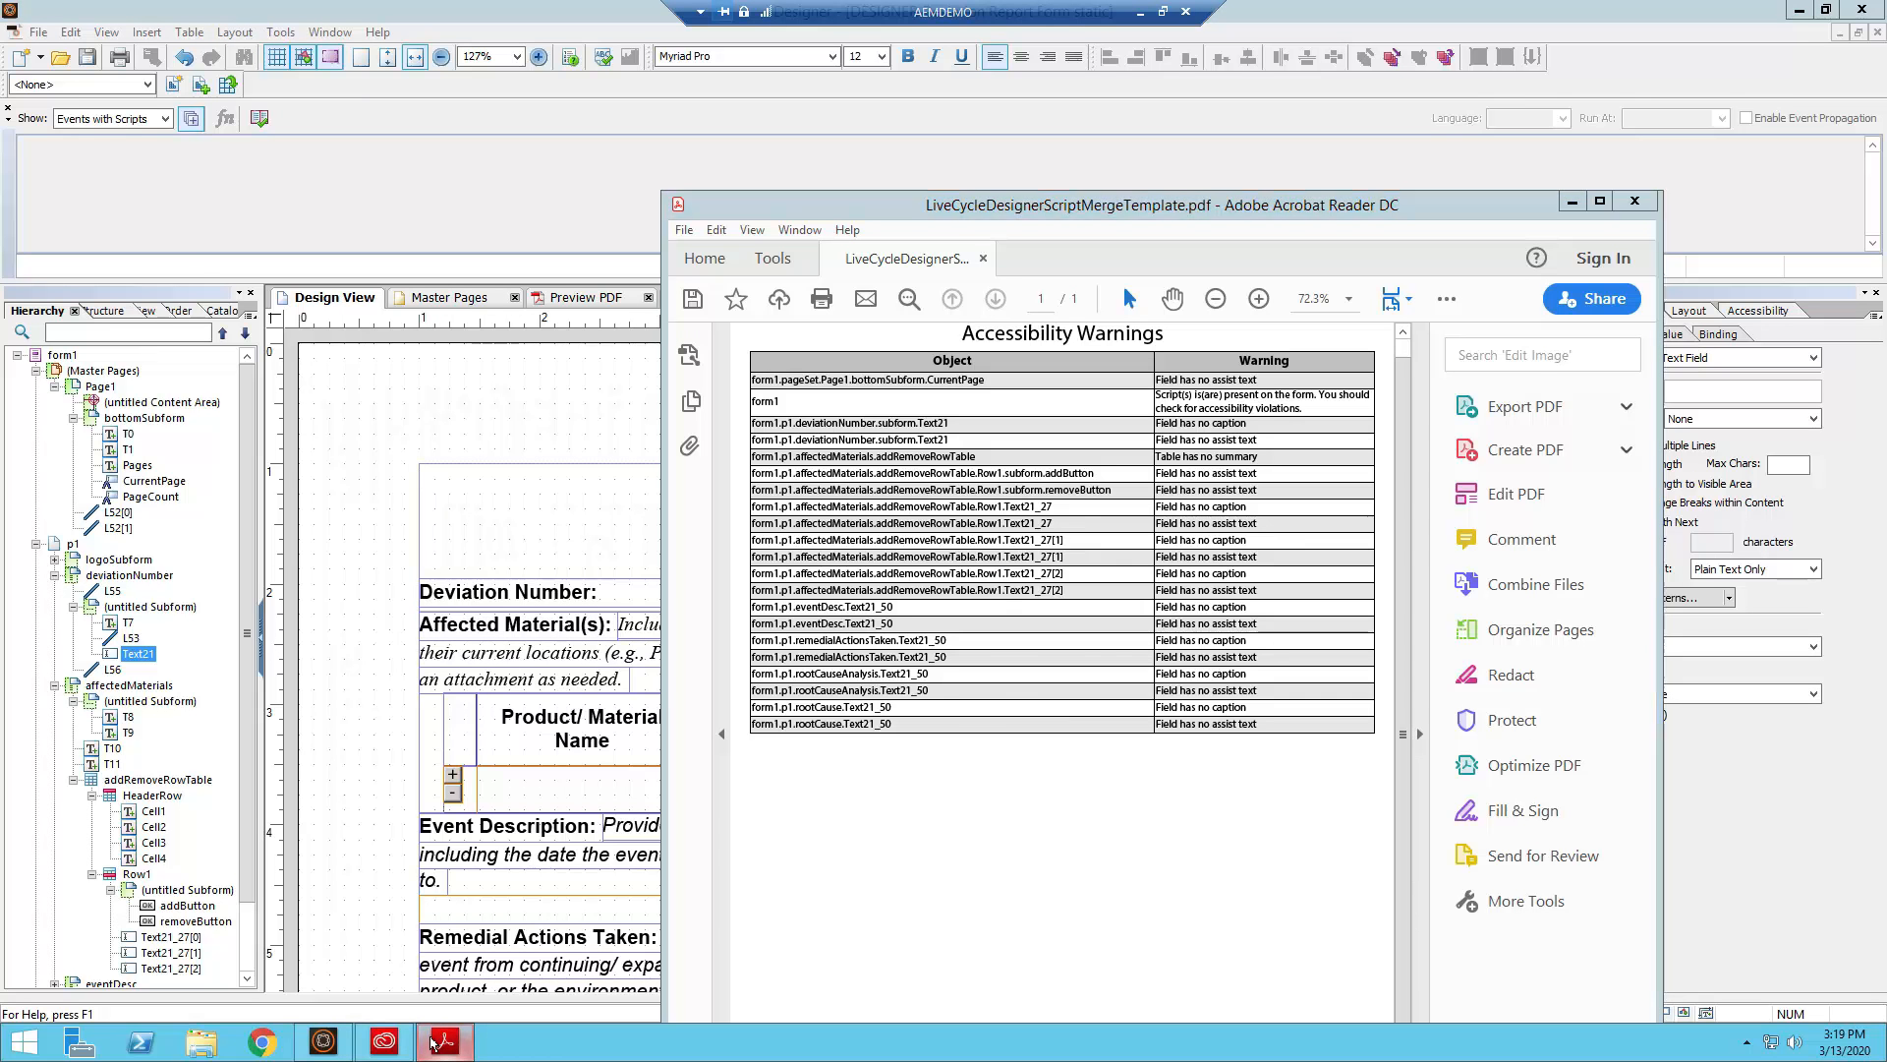
Set the Text21 field's custom screen reader text to "Please input deviation number into this field."
left_click(1757, 311)
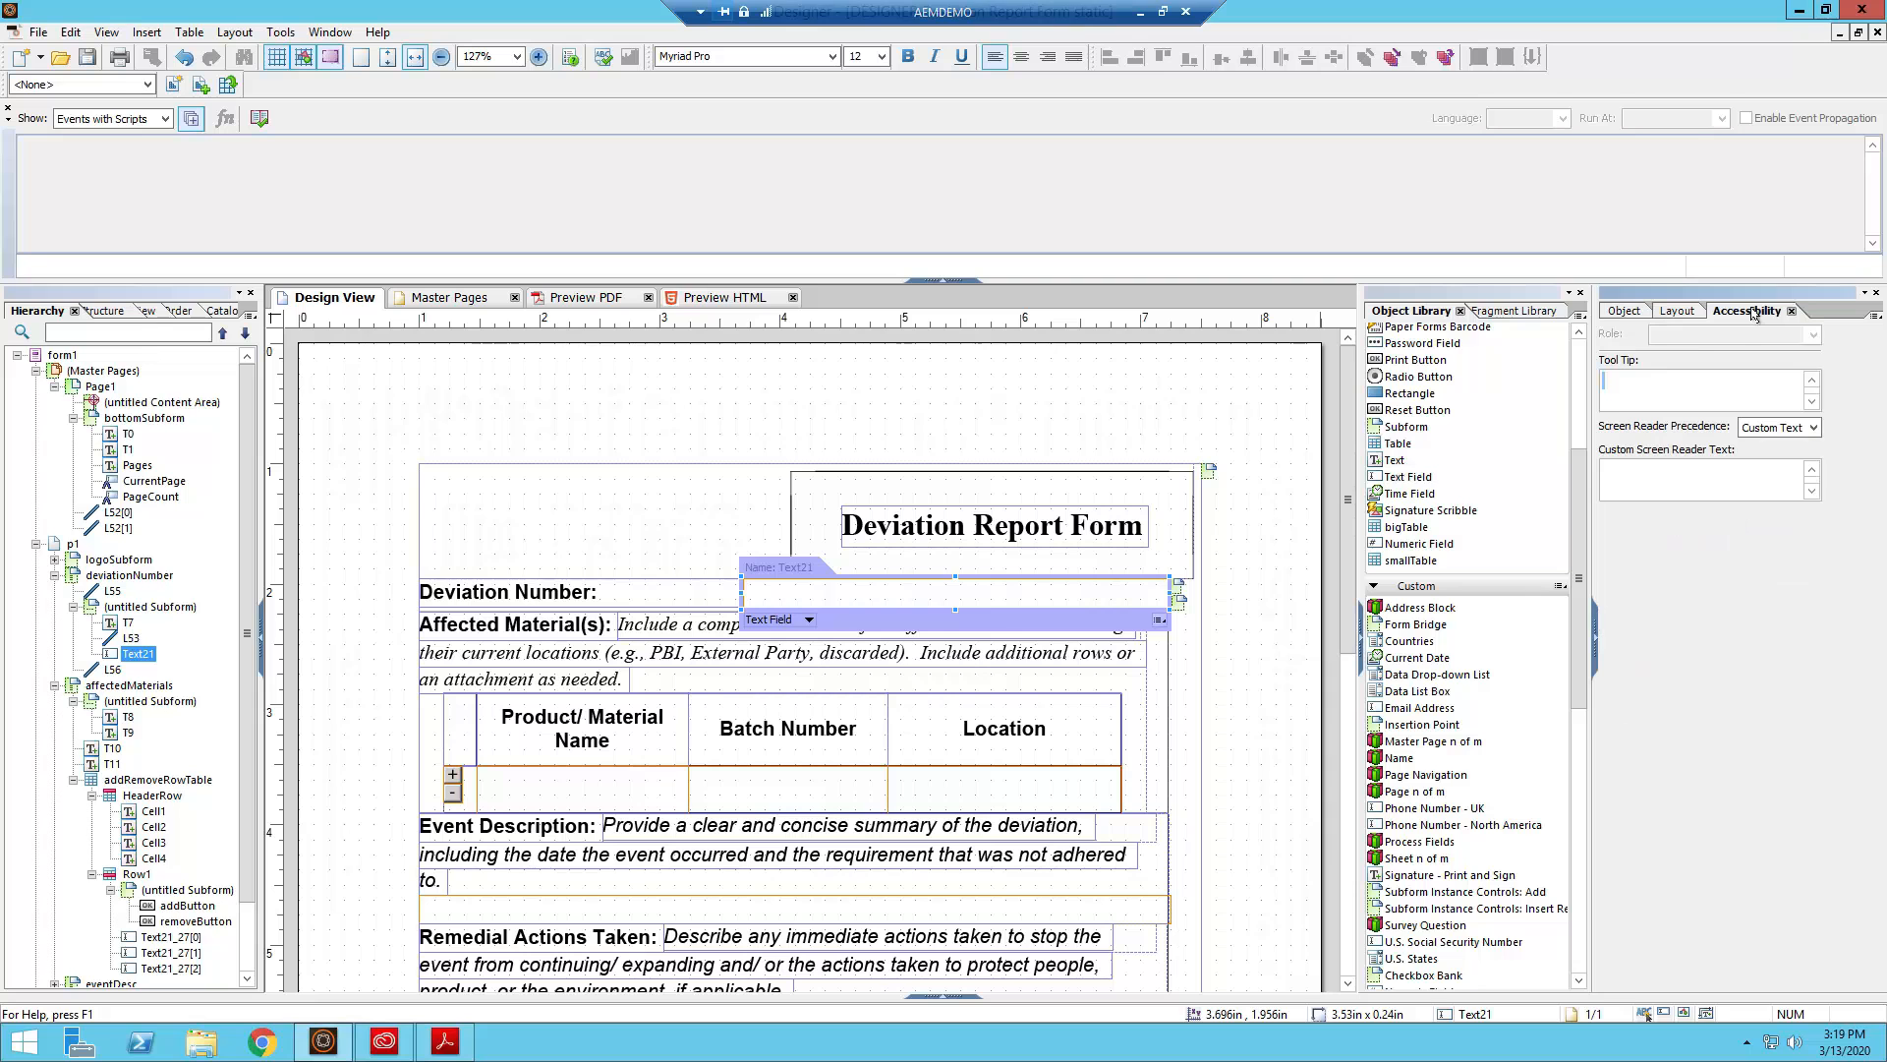
left_click(1668, 385)
left_click(1643, 476)
type("Please input deviation number into this field.")
Set the Text21 field's caption to "Deviation Number"
left_click(1623, 315)
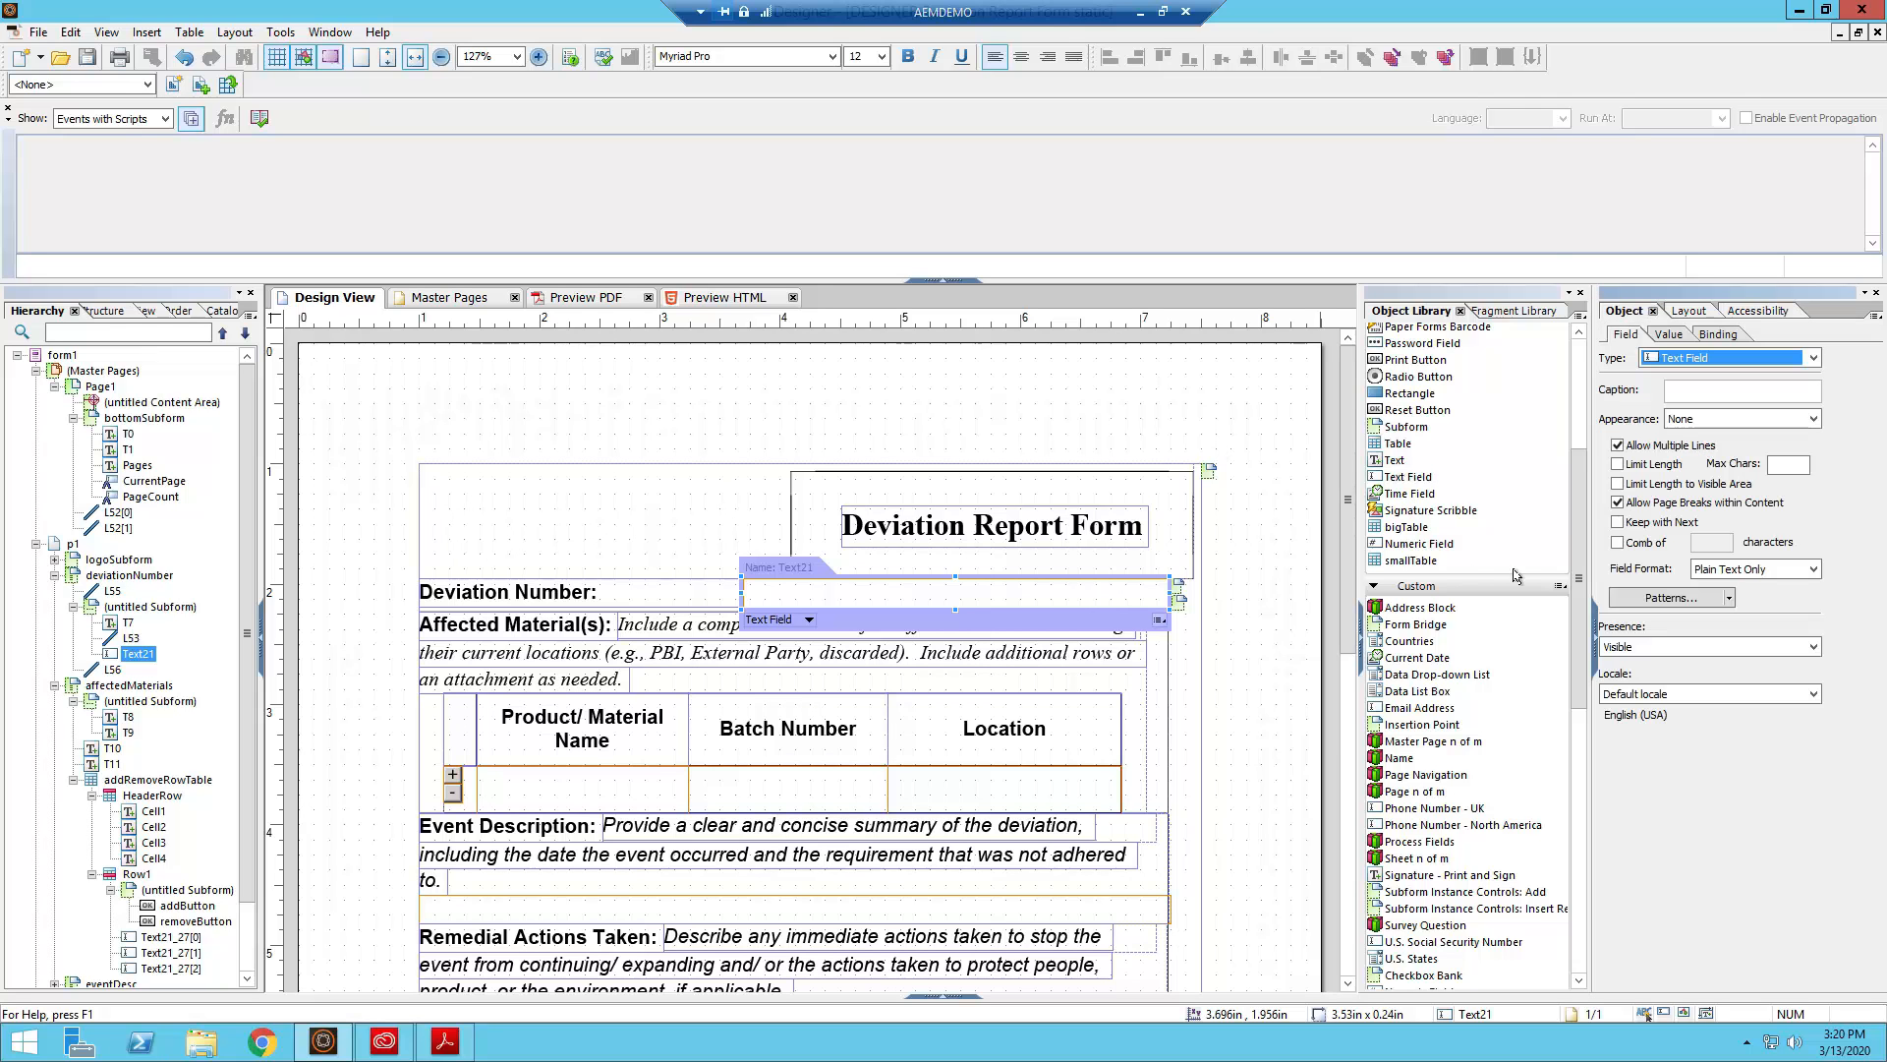
left_click(1700, 401)
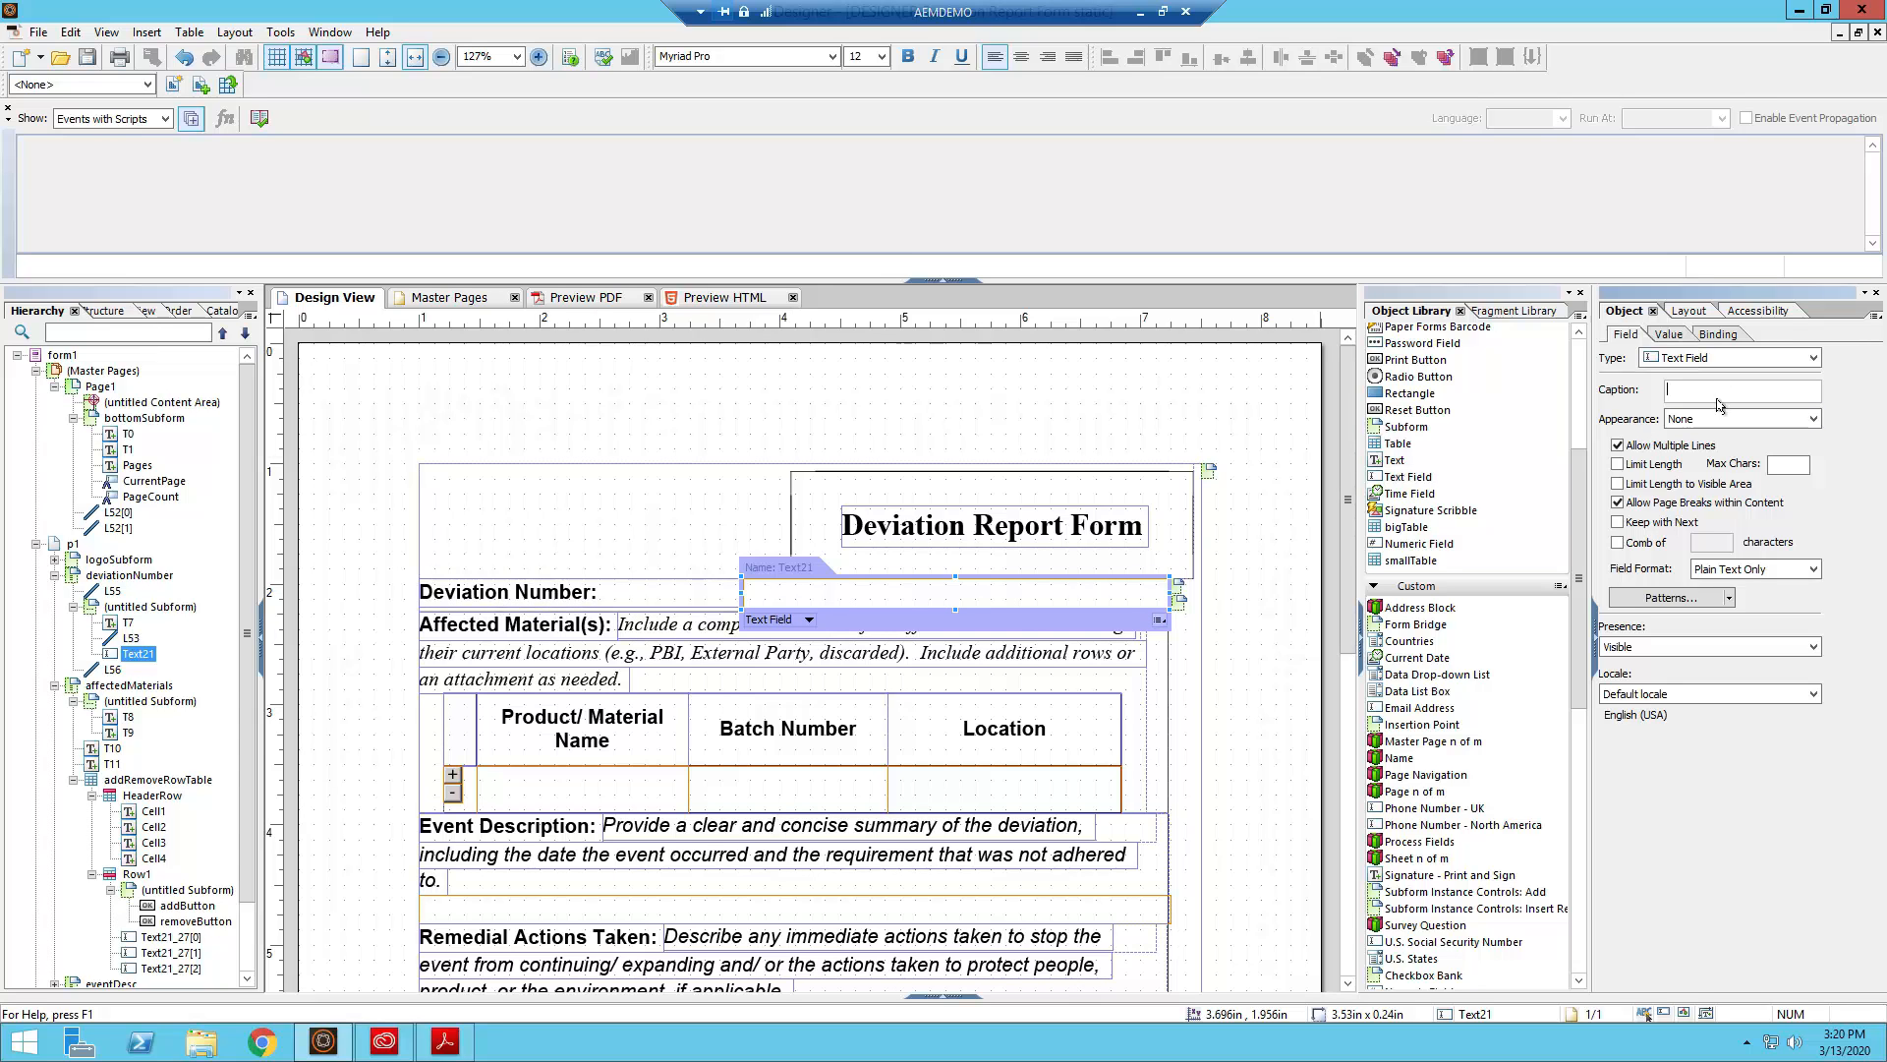
type("Deviation NUmber")
key("BackSpace")
key("BackSpace")
type("ber")
key("Return")
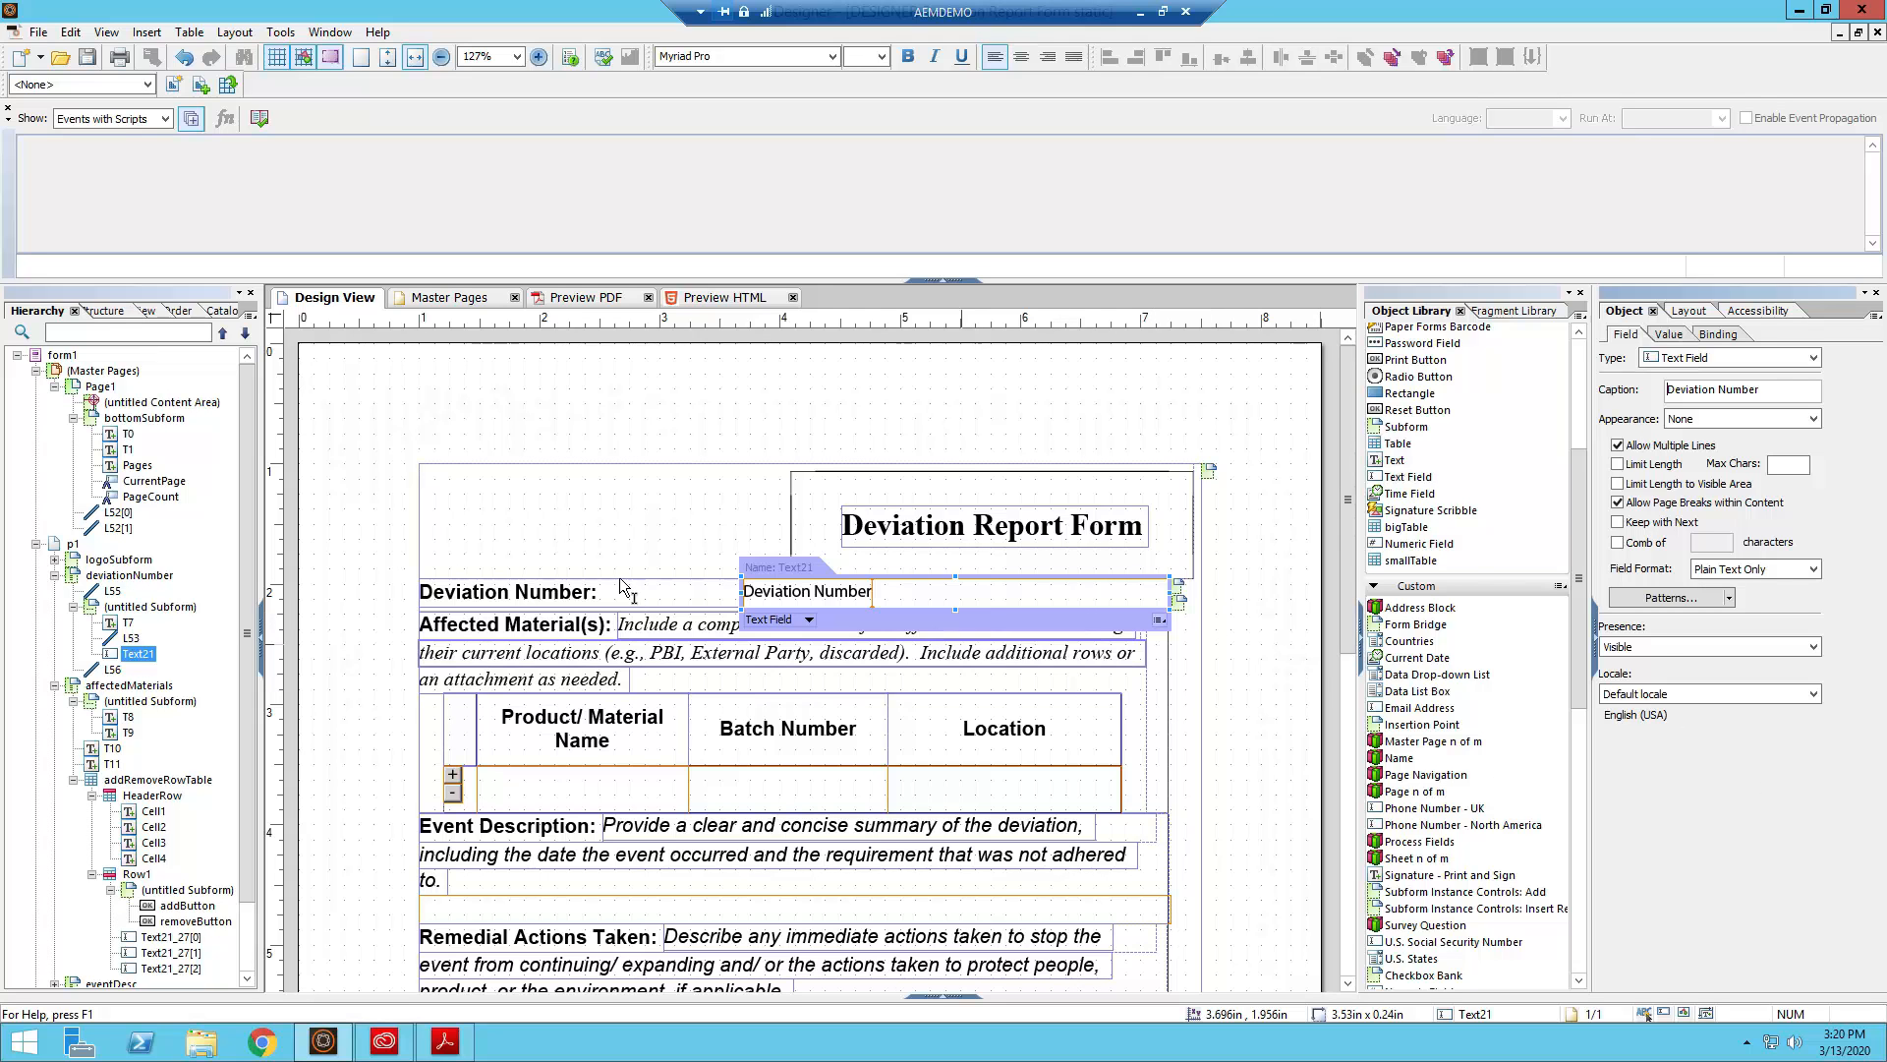
Delete the separate bold "Deviation Number:" text label and widen the captioned Text21 field to about 6.25 in across the row
left_click(568, 581)
key("Delete")
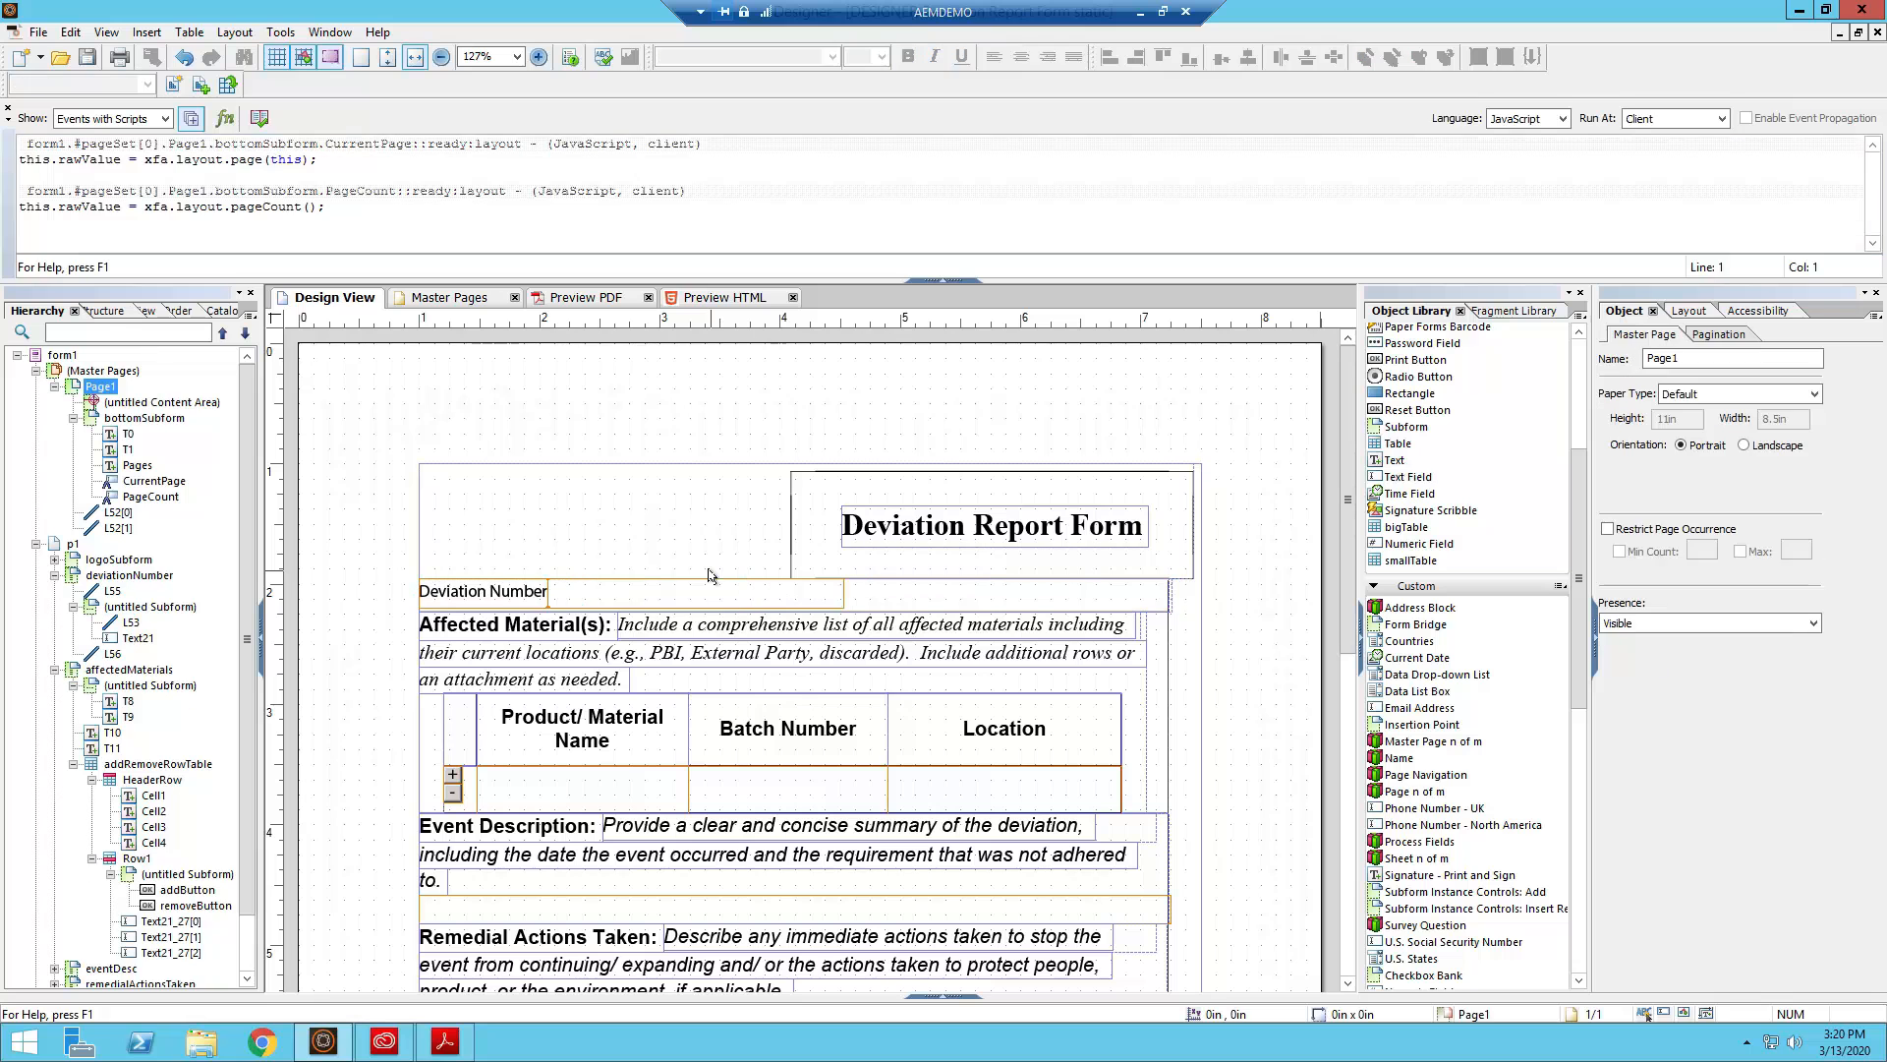
left_click(560, 590)
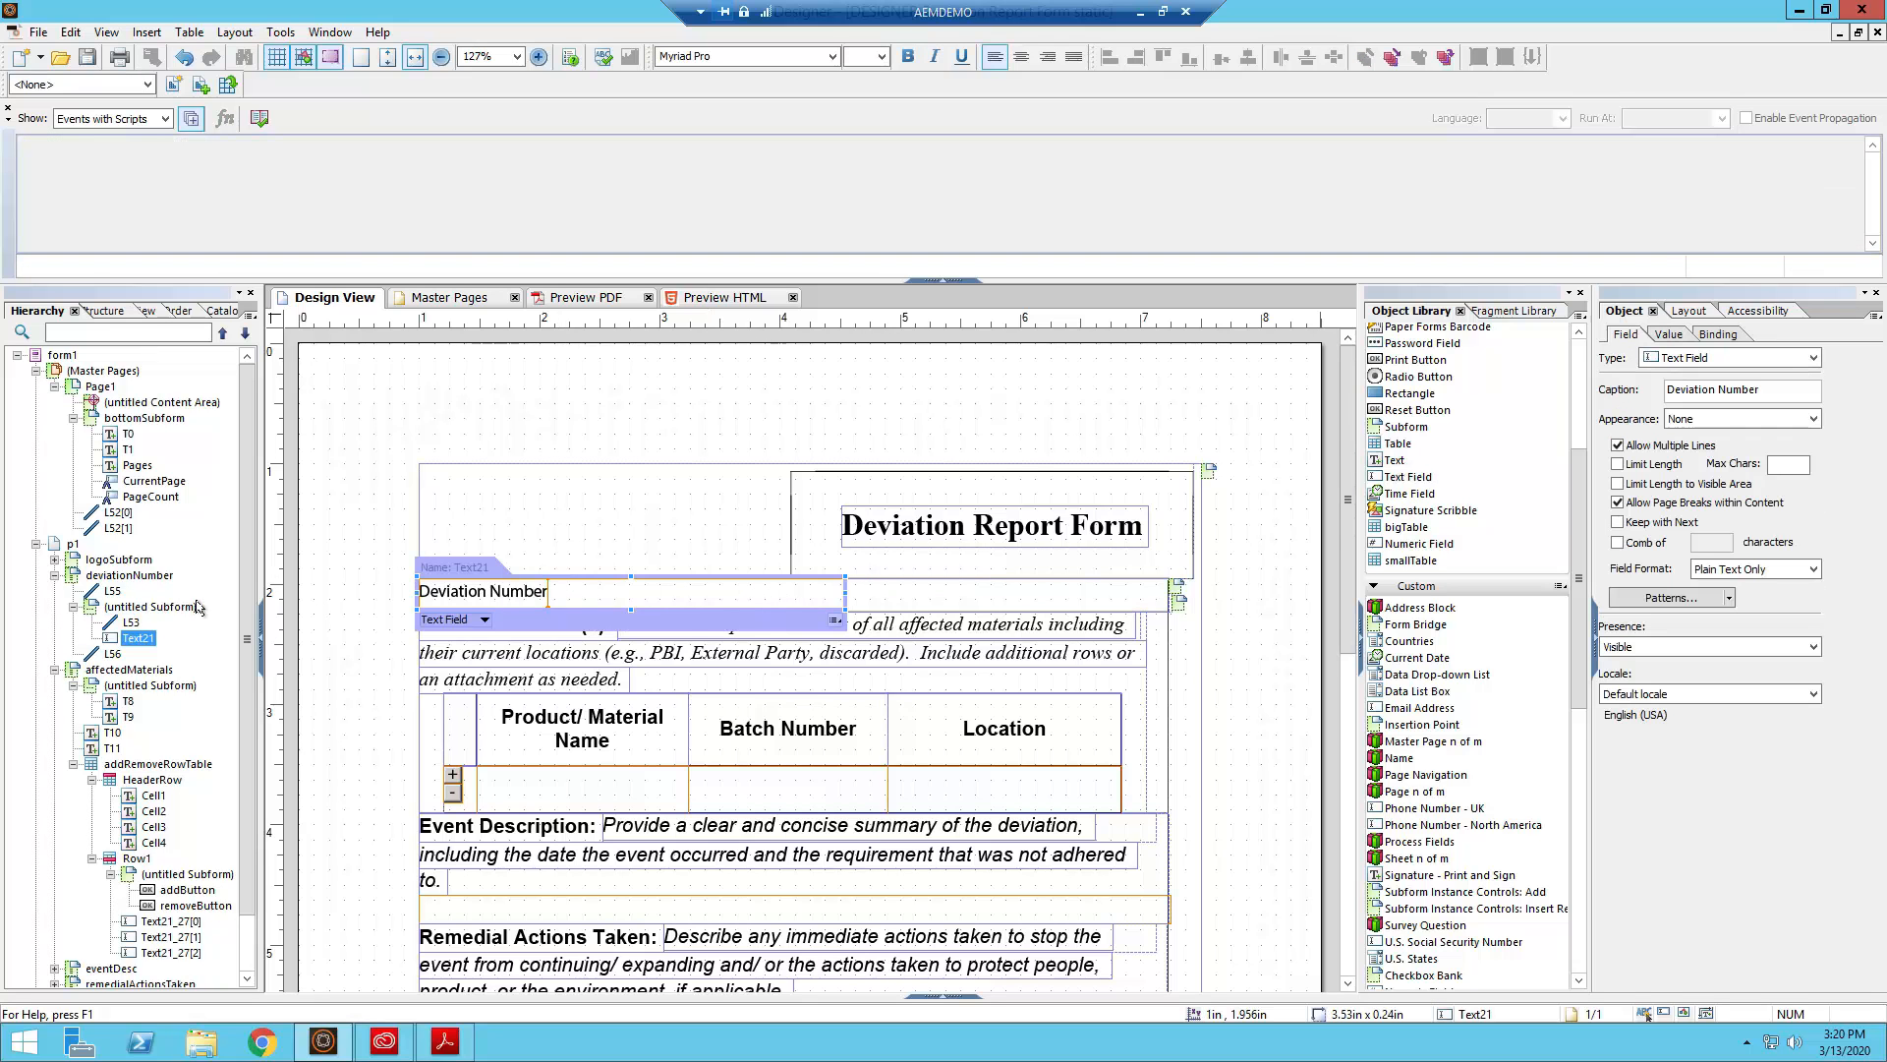
left_click(860, 590)
left_click(802, 592)
left_click_drag(845, 593, 1167, 592)
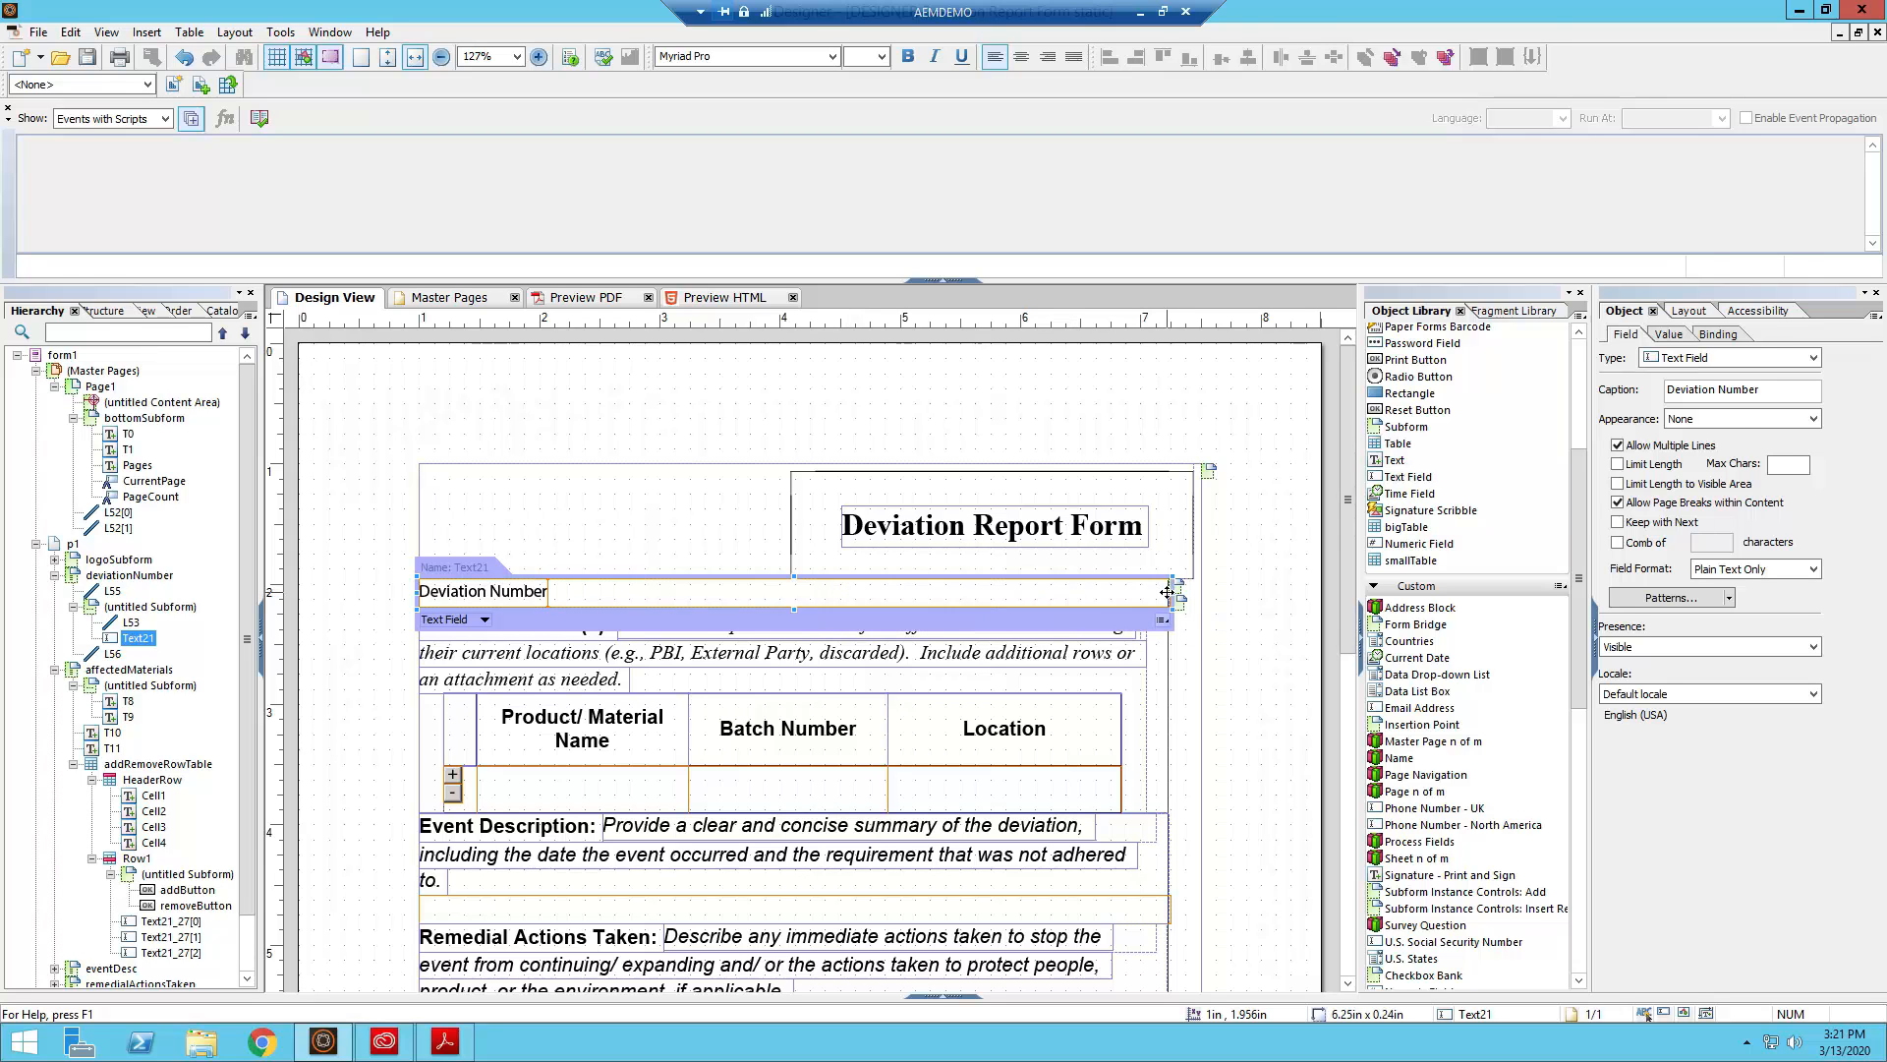
left_click(1243, 521)
left_click(565, 595)
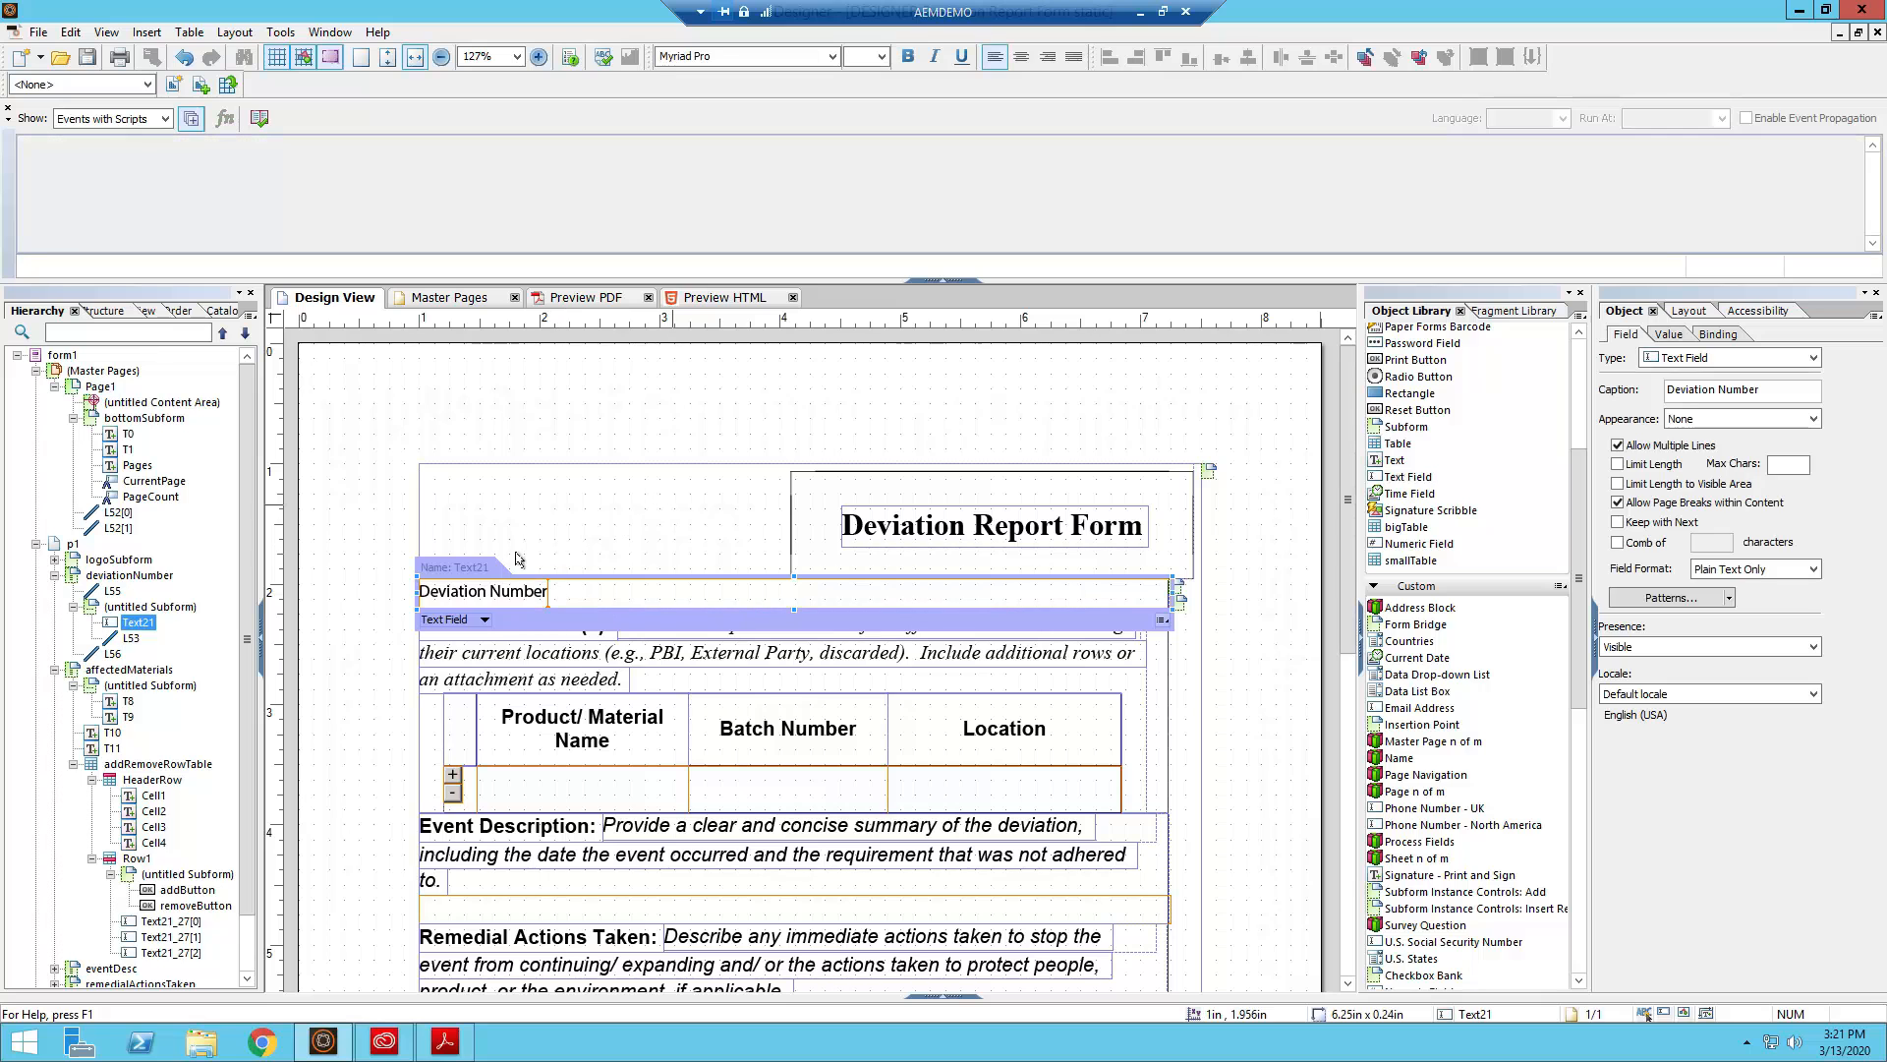
Show the form's tab order and walk through it from the title to the Root Cause text, checking the reading sequence
left_click(171, 310)
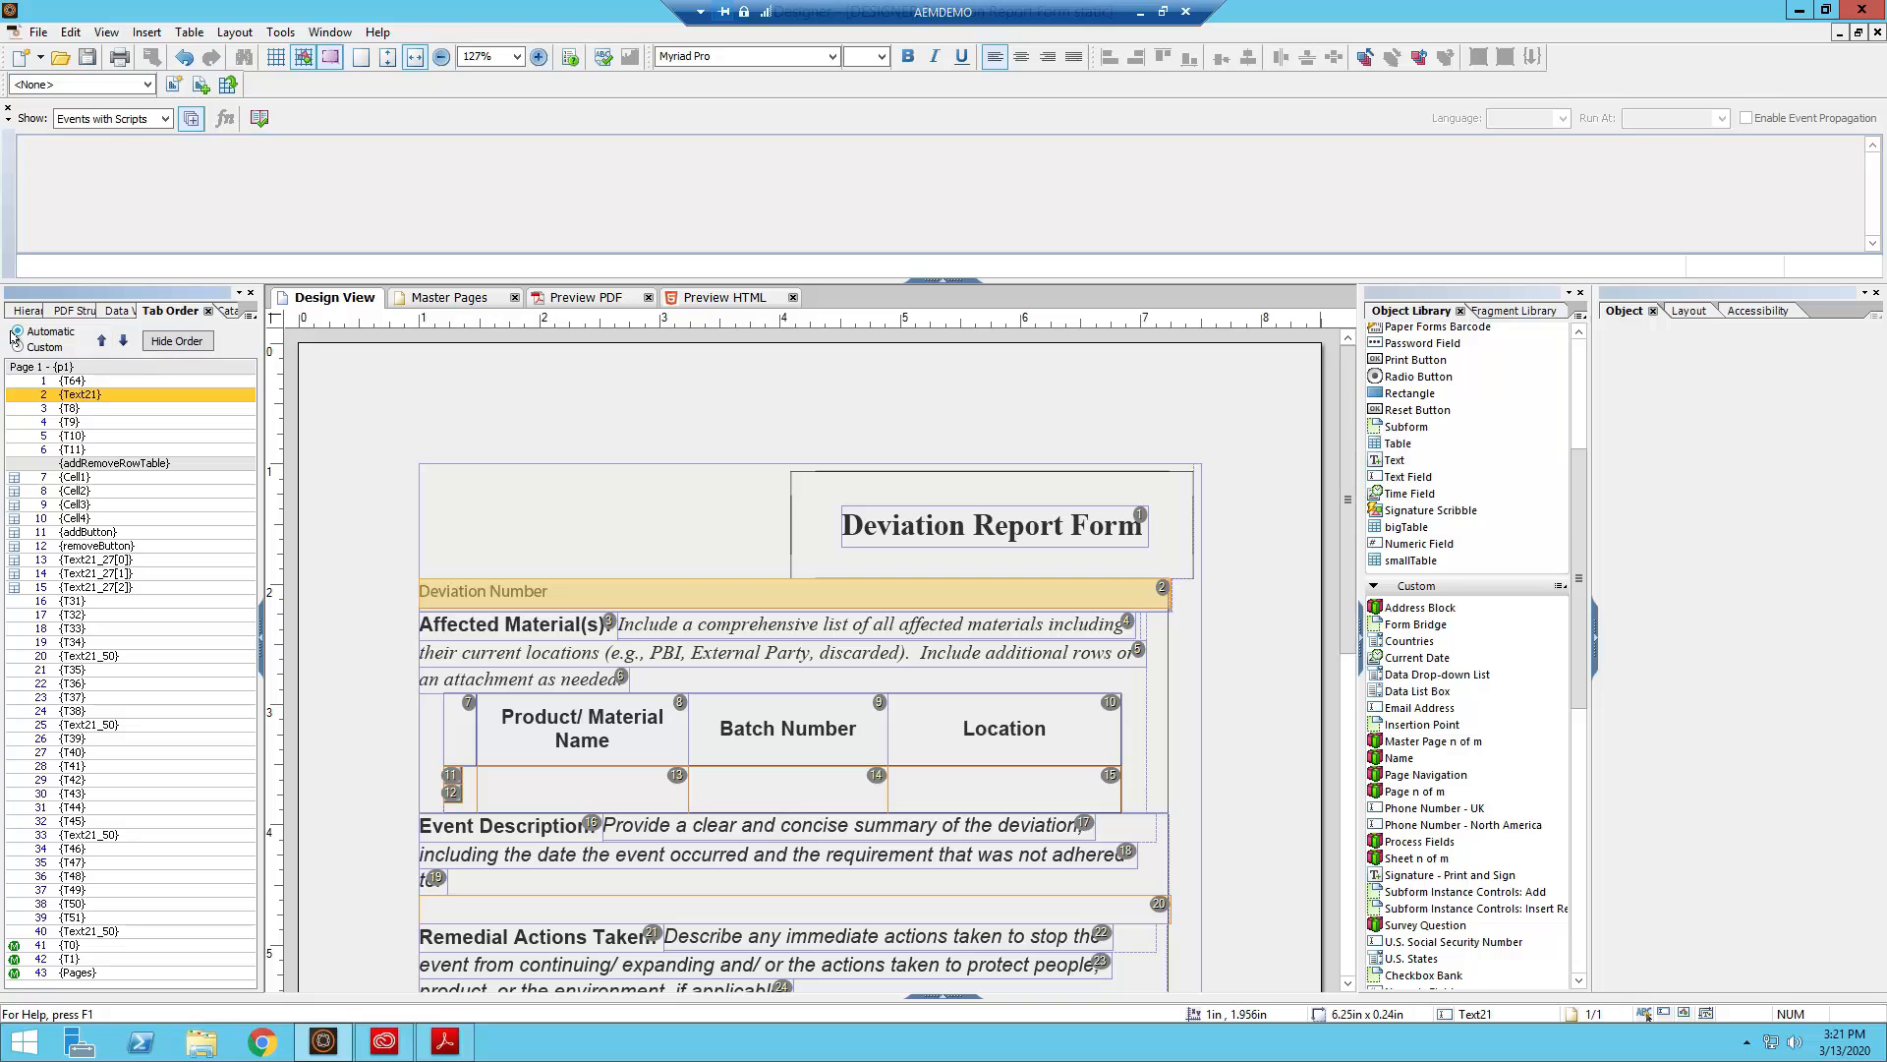
left_click(61, 380)
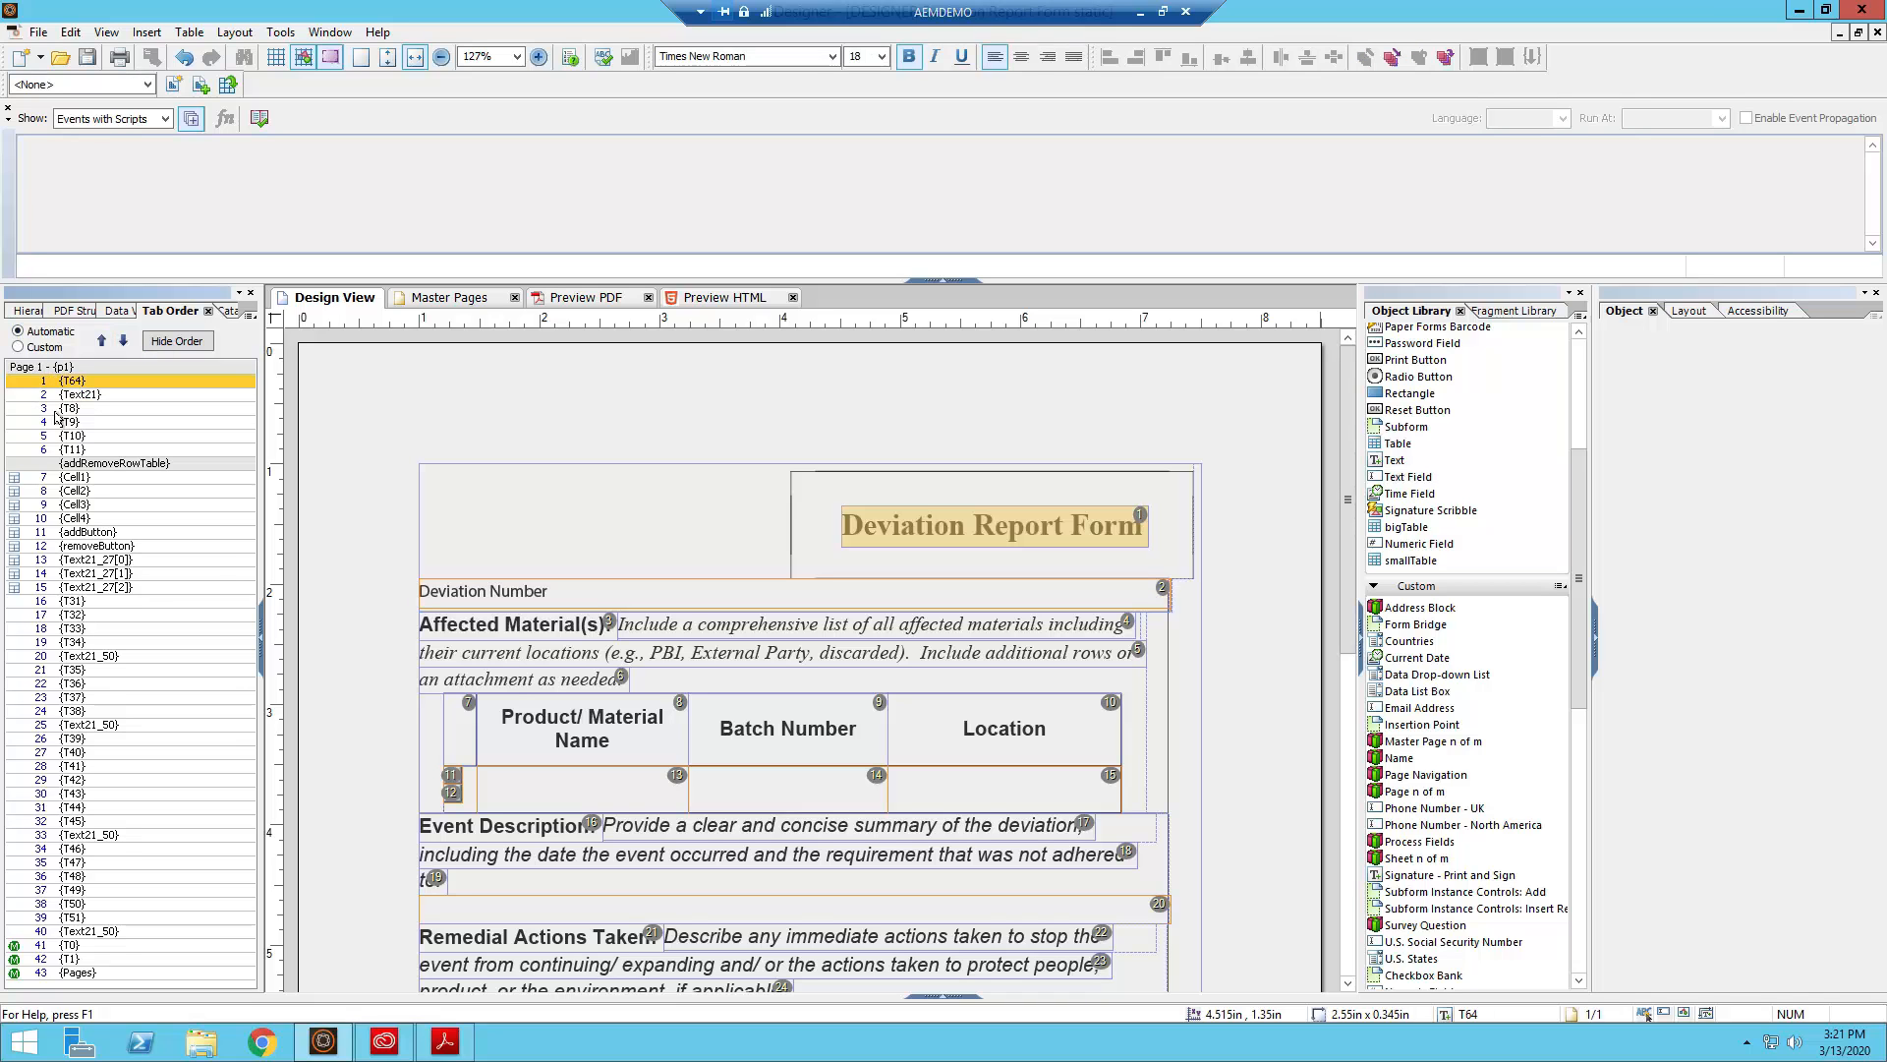
key("Down")
key("Down")
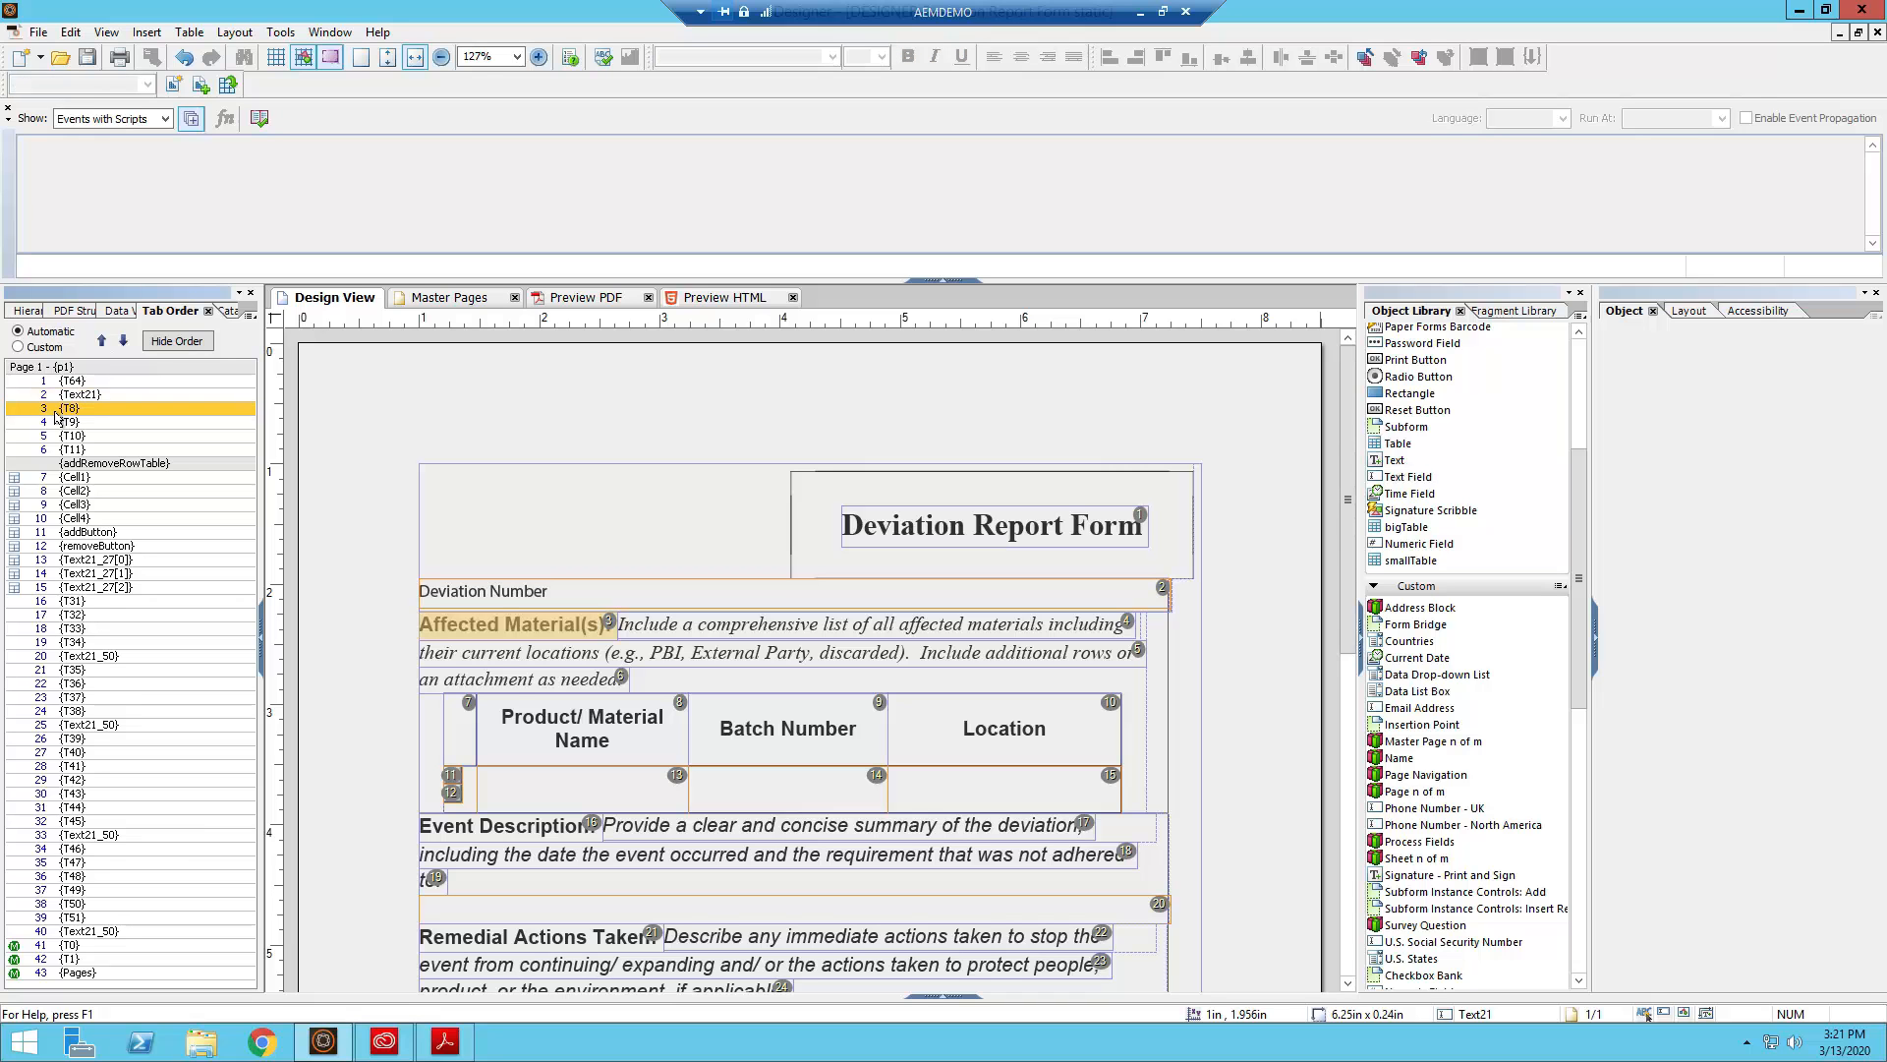
key("Down")
key("Down")
key("Down")
key("Down")
key("Down")
key("Down")
key("Down")
key("Down")
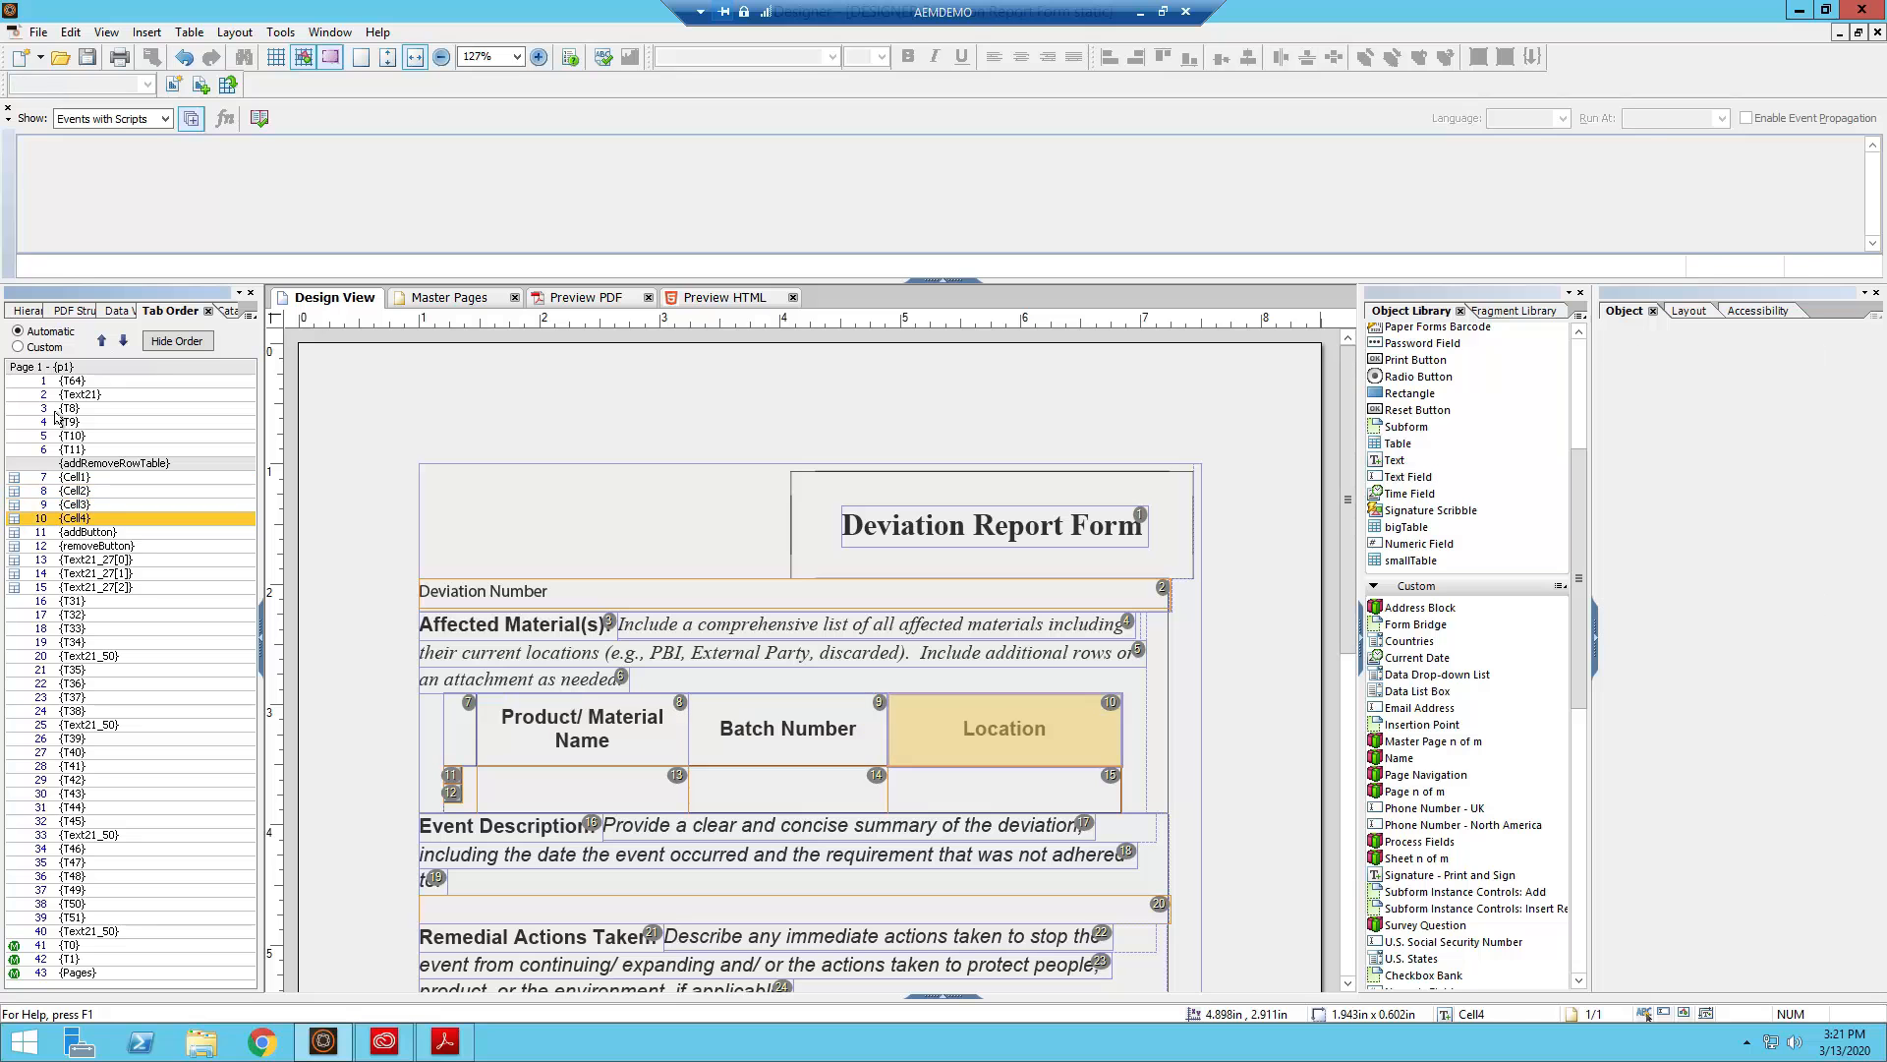
key("Down")
key("Down")
key("Down")
key("Down")
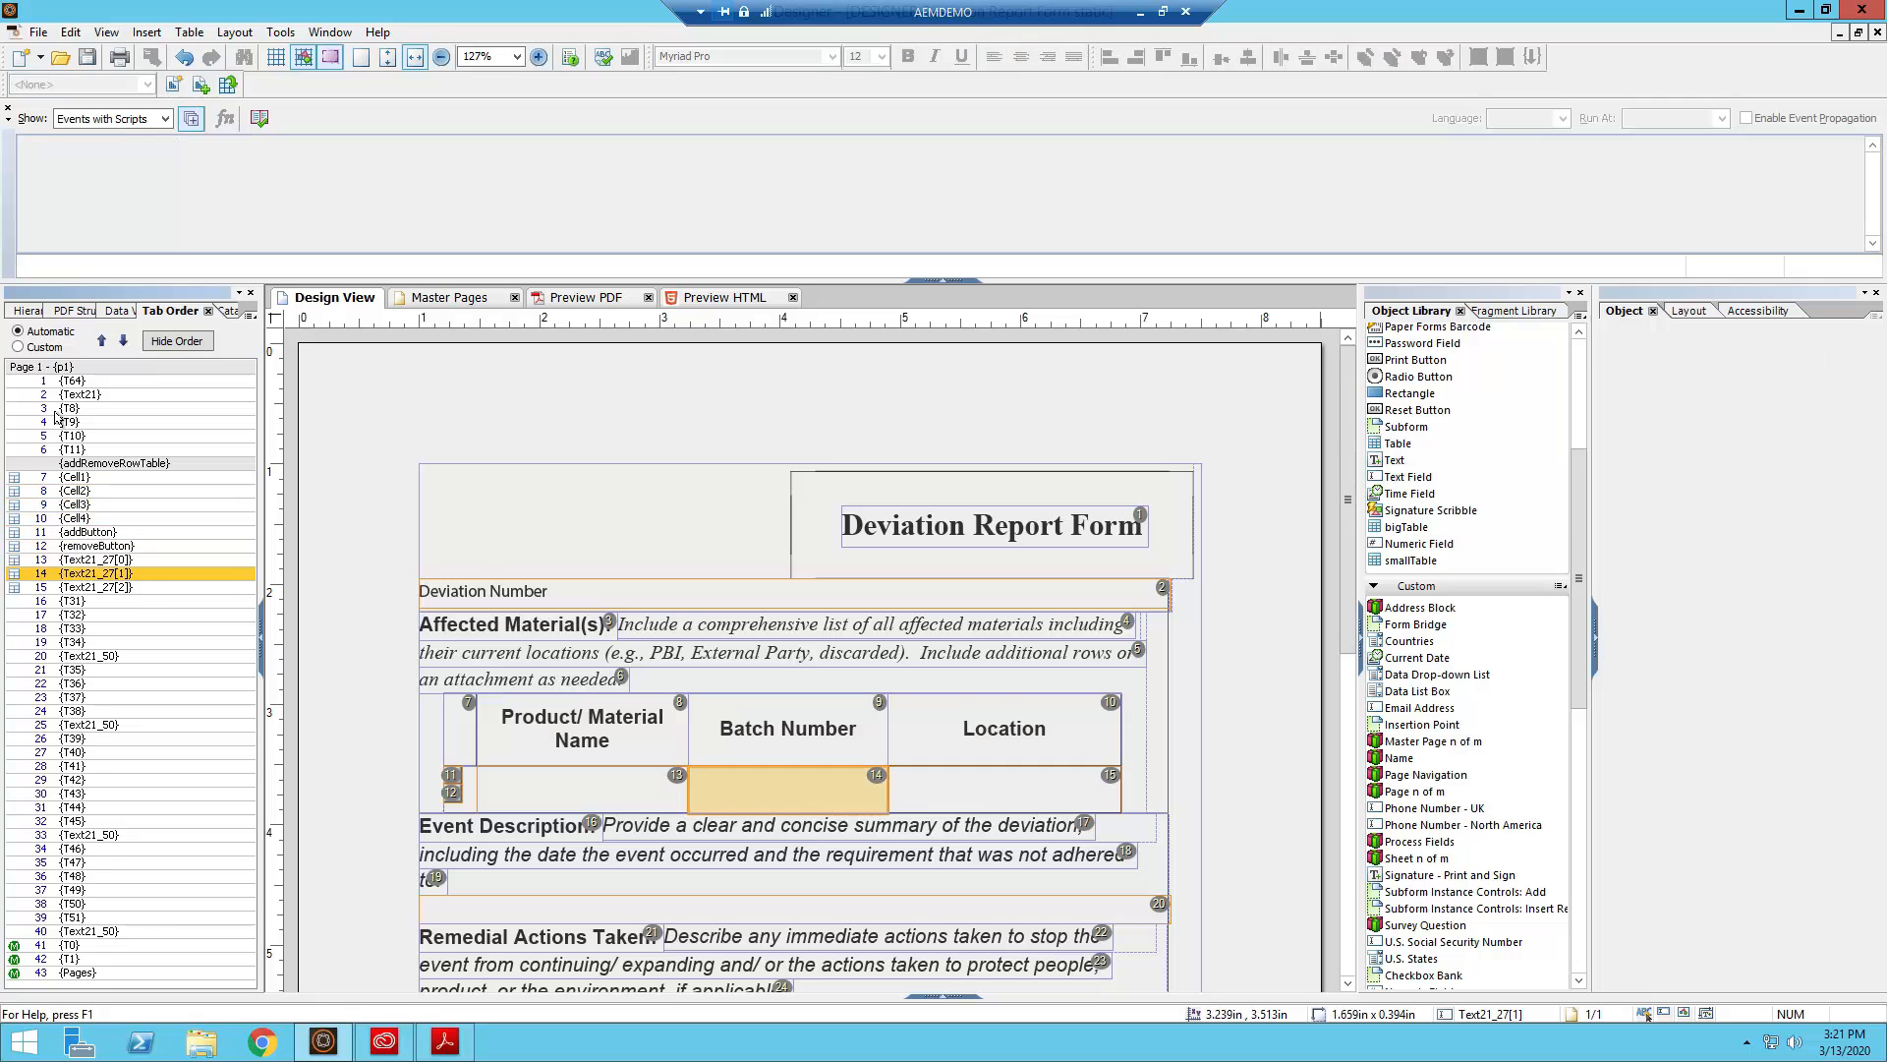
key("Down")
key("Down")
key("Down")
key("Down")
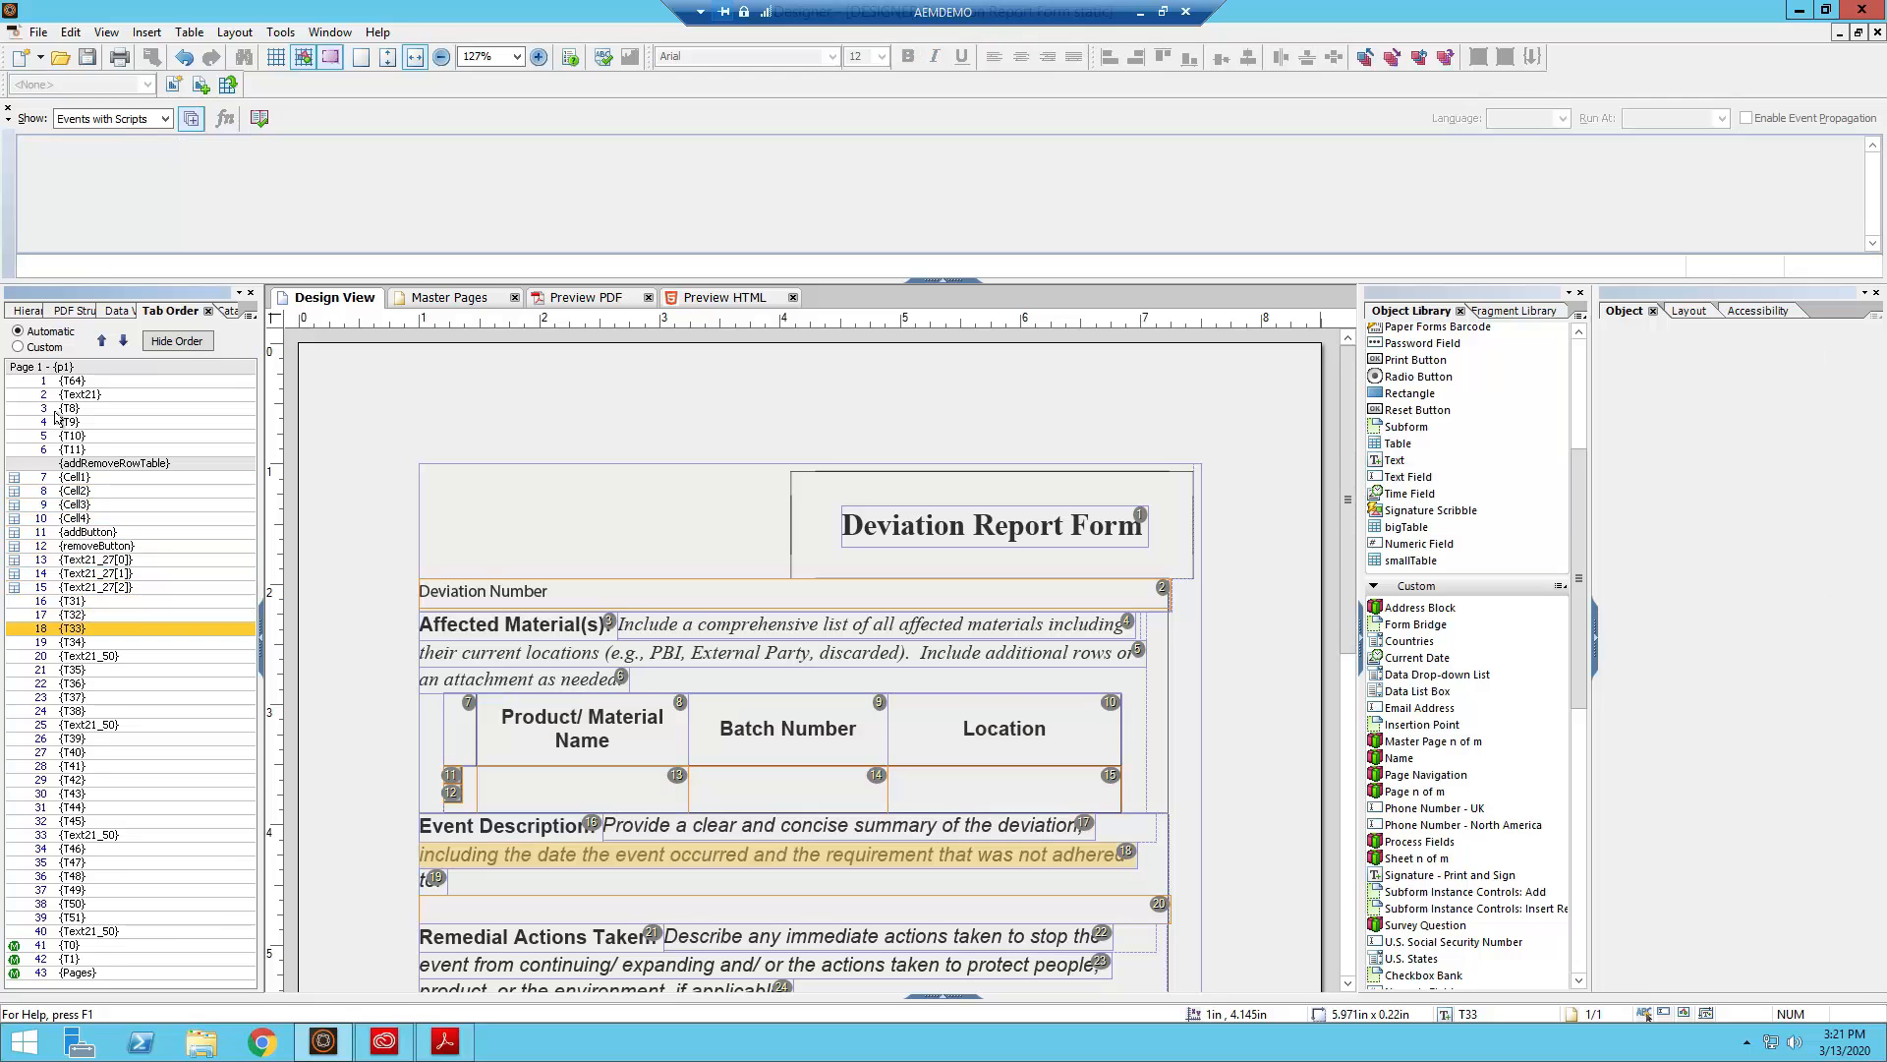
key("Down")
key("Down")
key("Down")
key("Down")
key("Down")
key("Down")
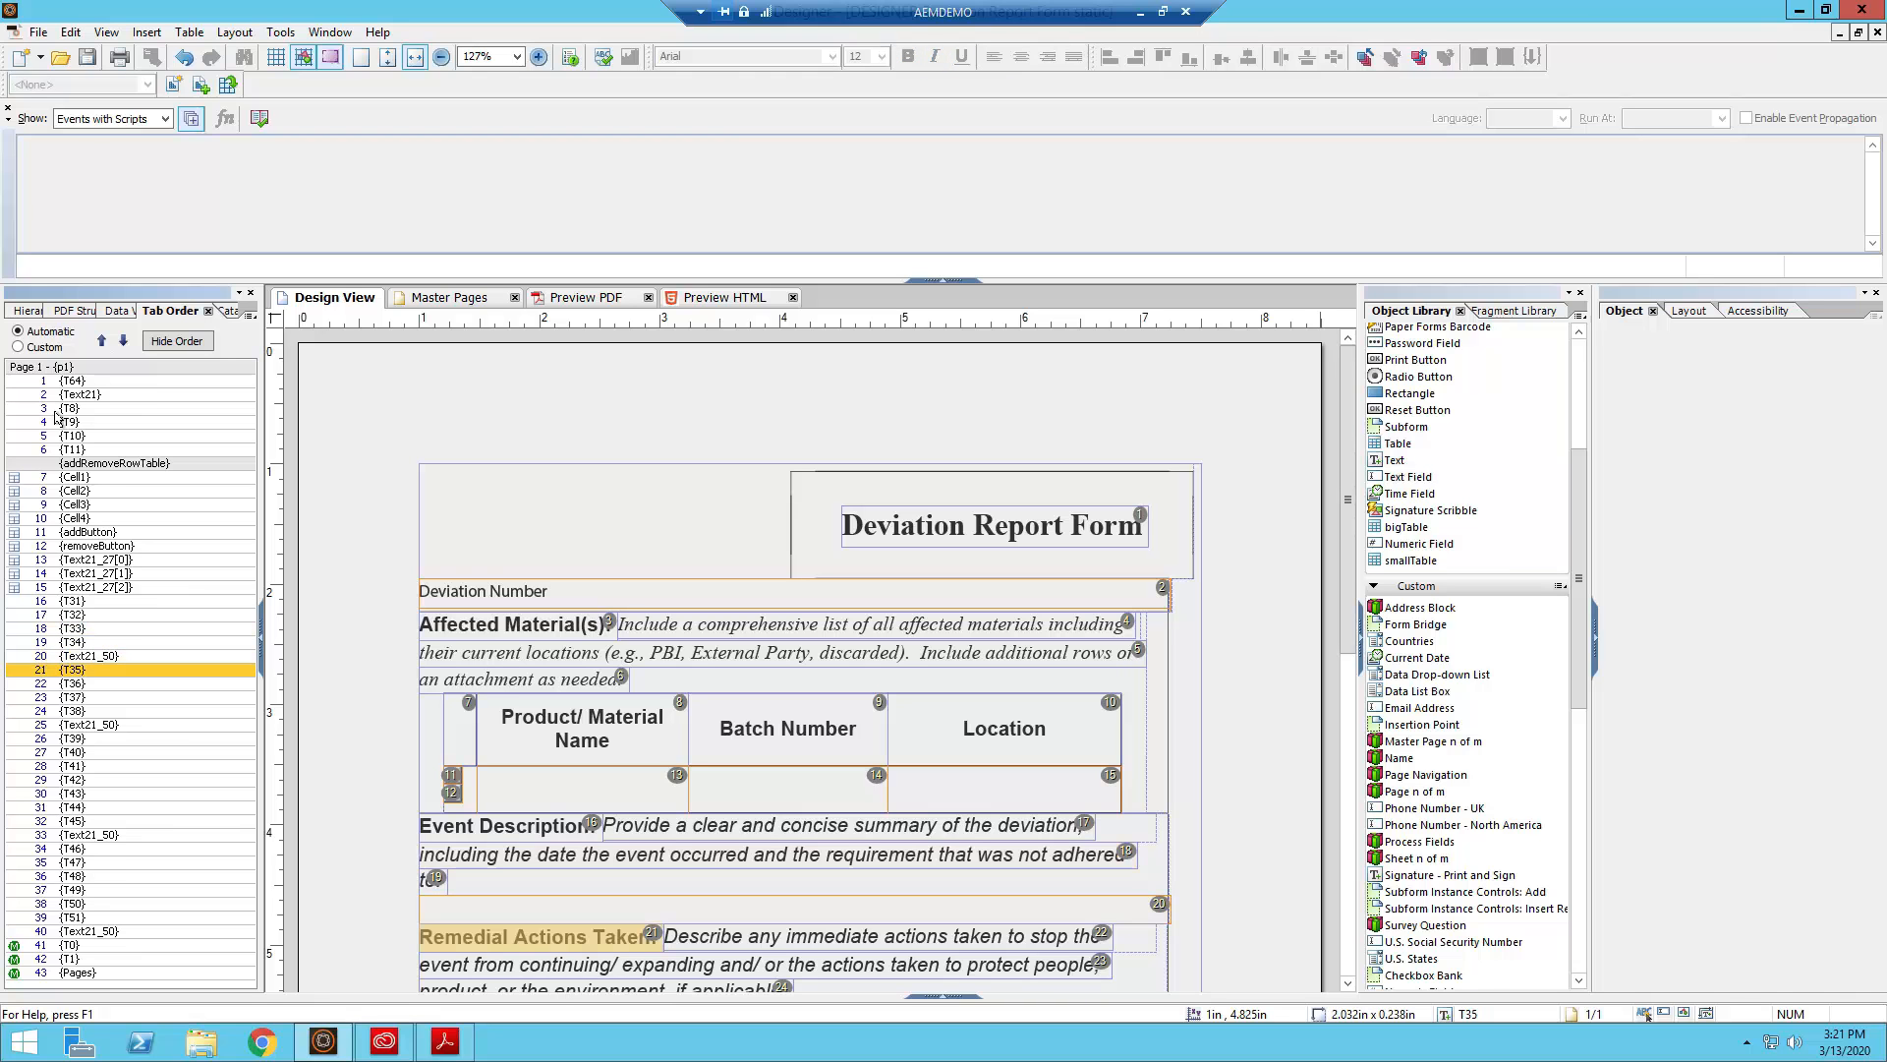
key("Down")
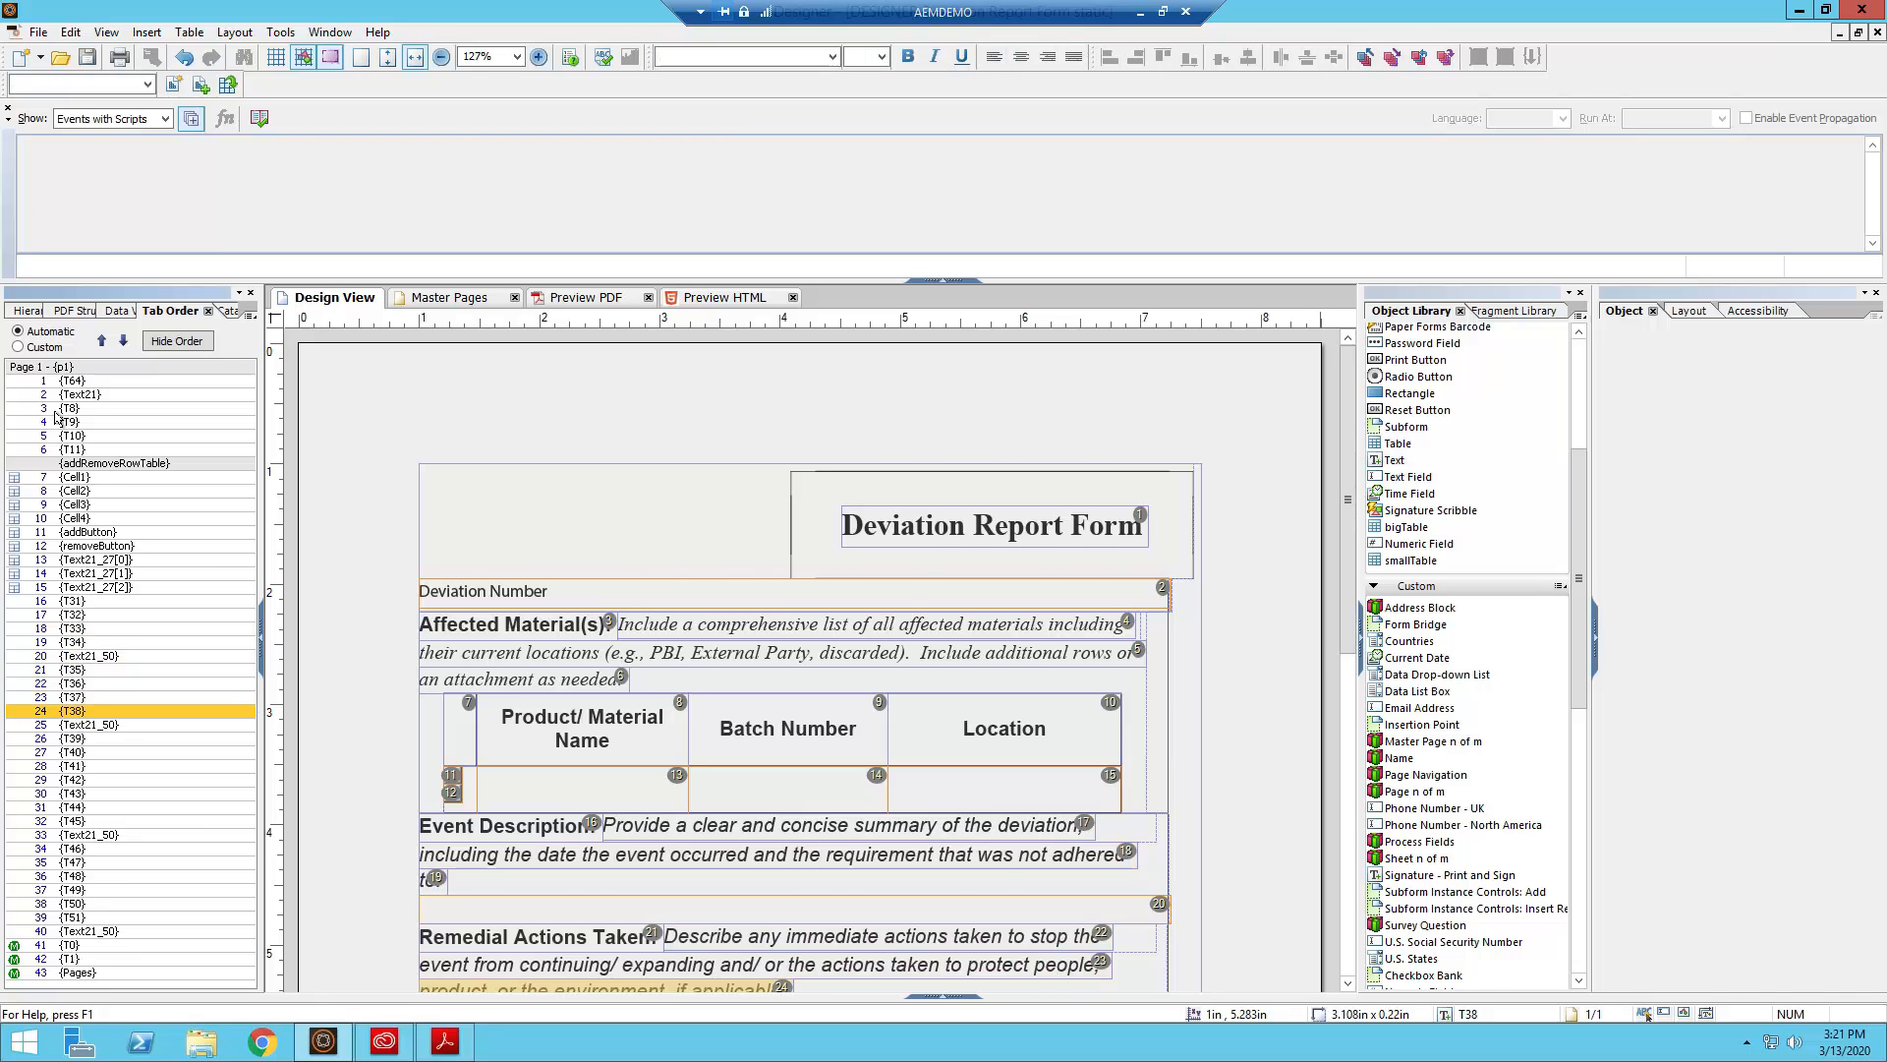
key("Down")
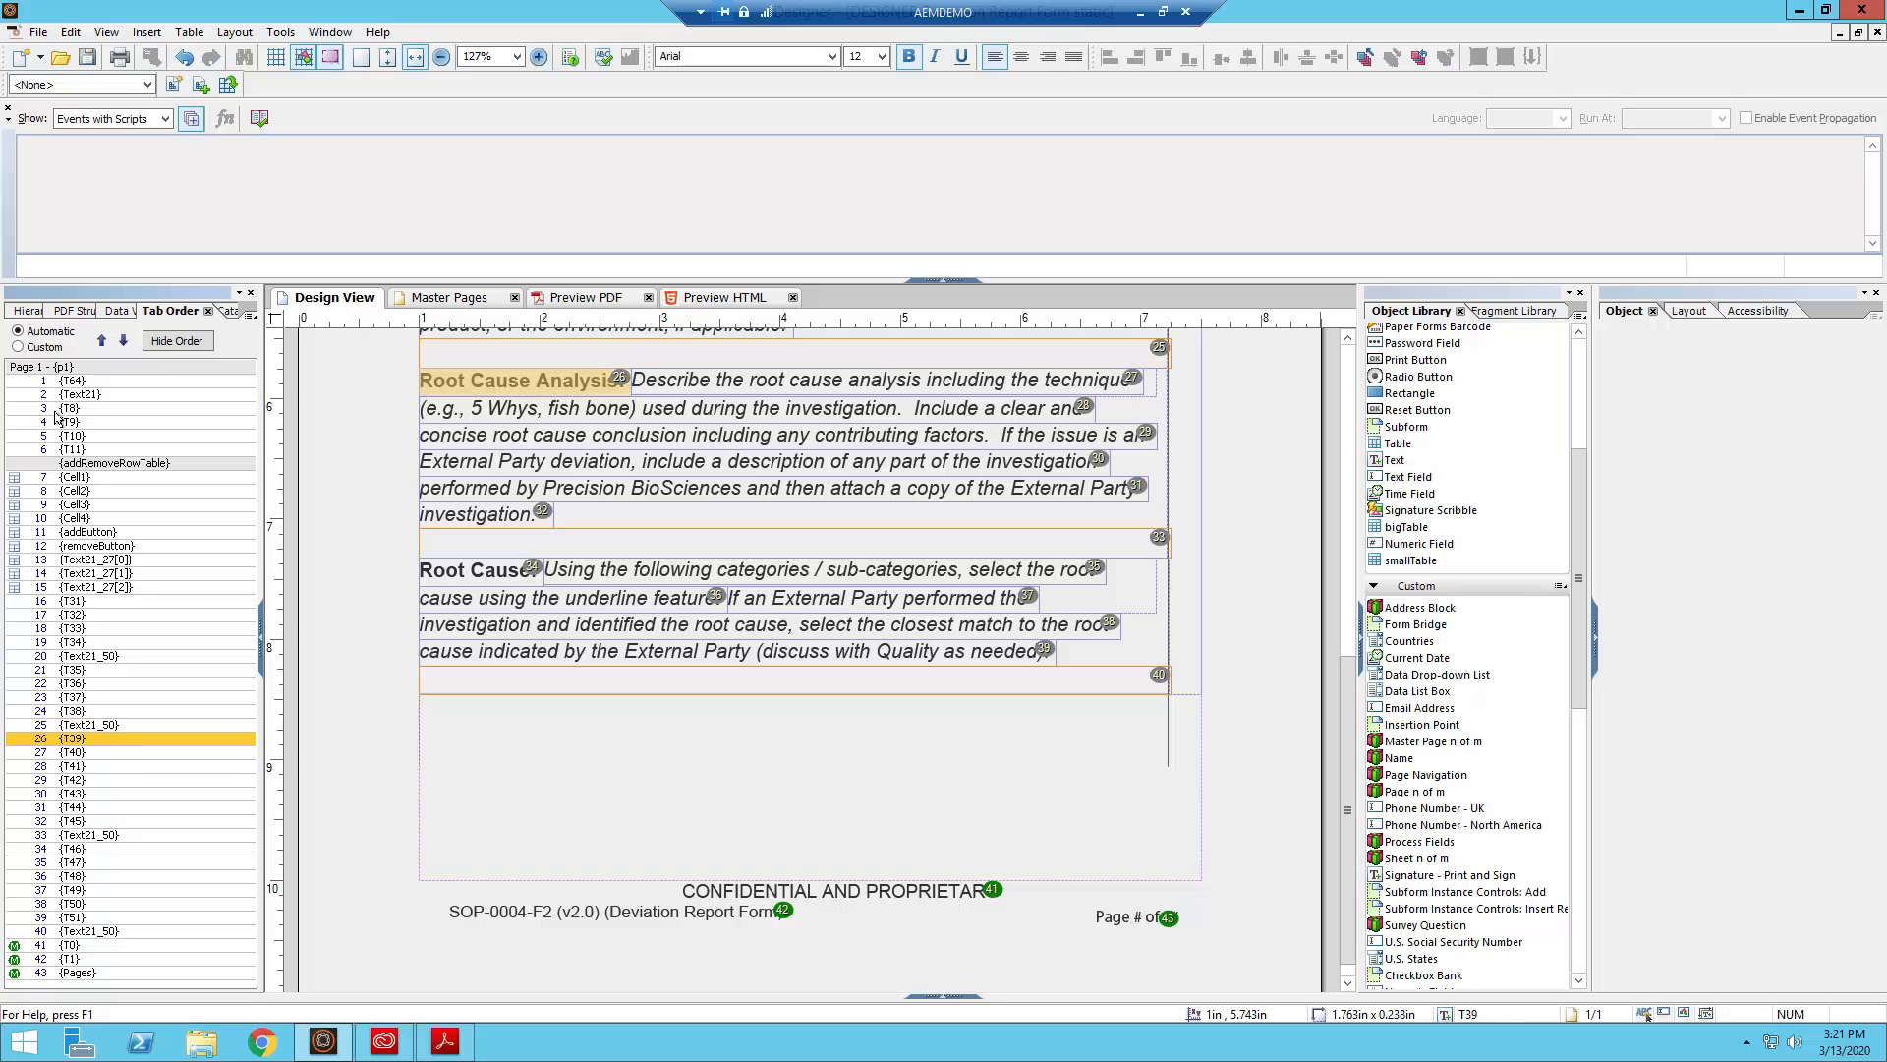
key("Down")
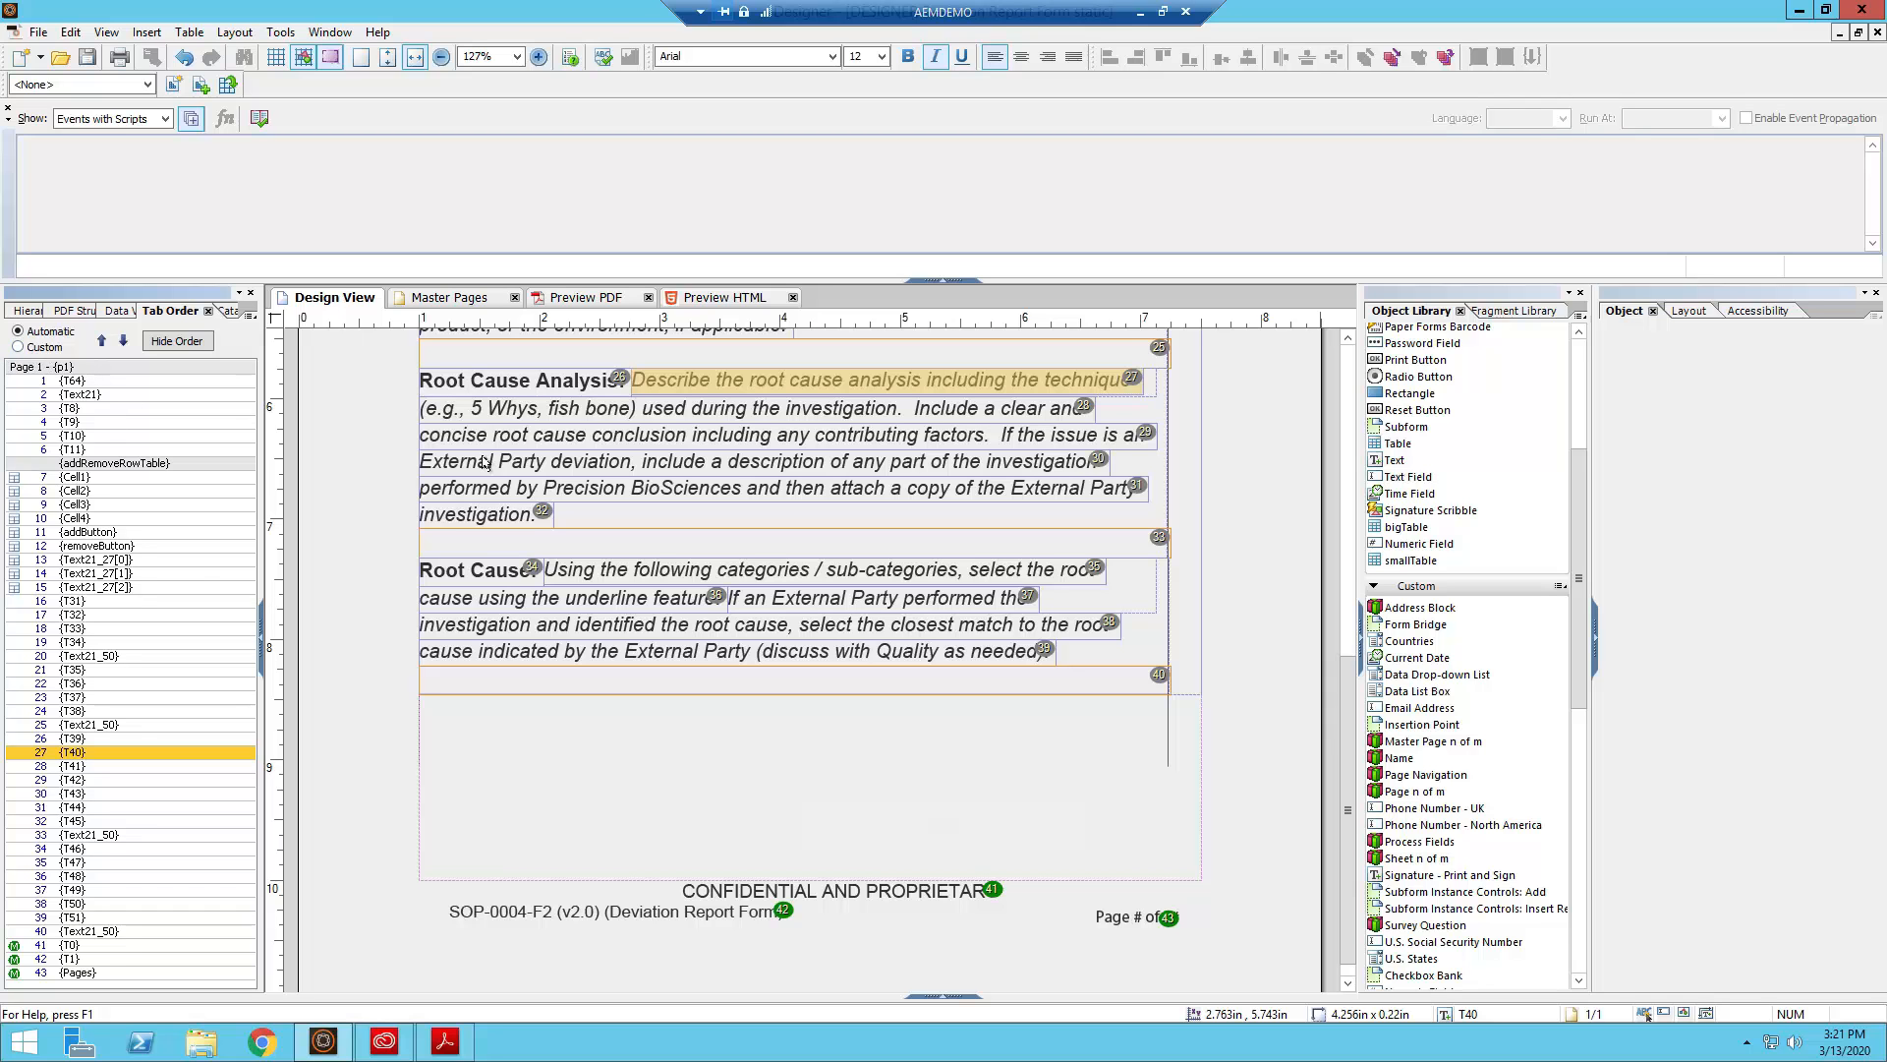
key("Down")
key("Down")
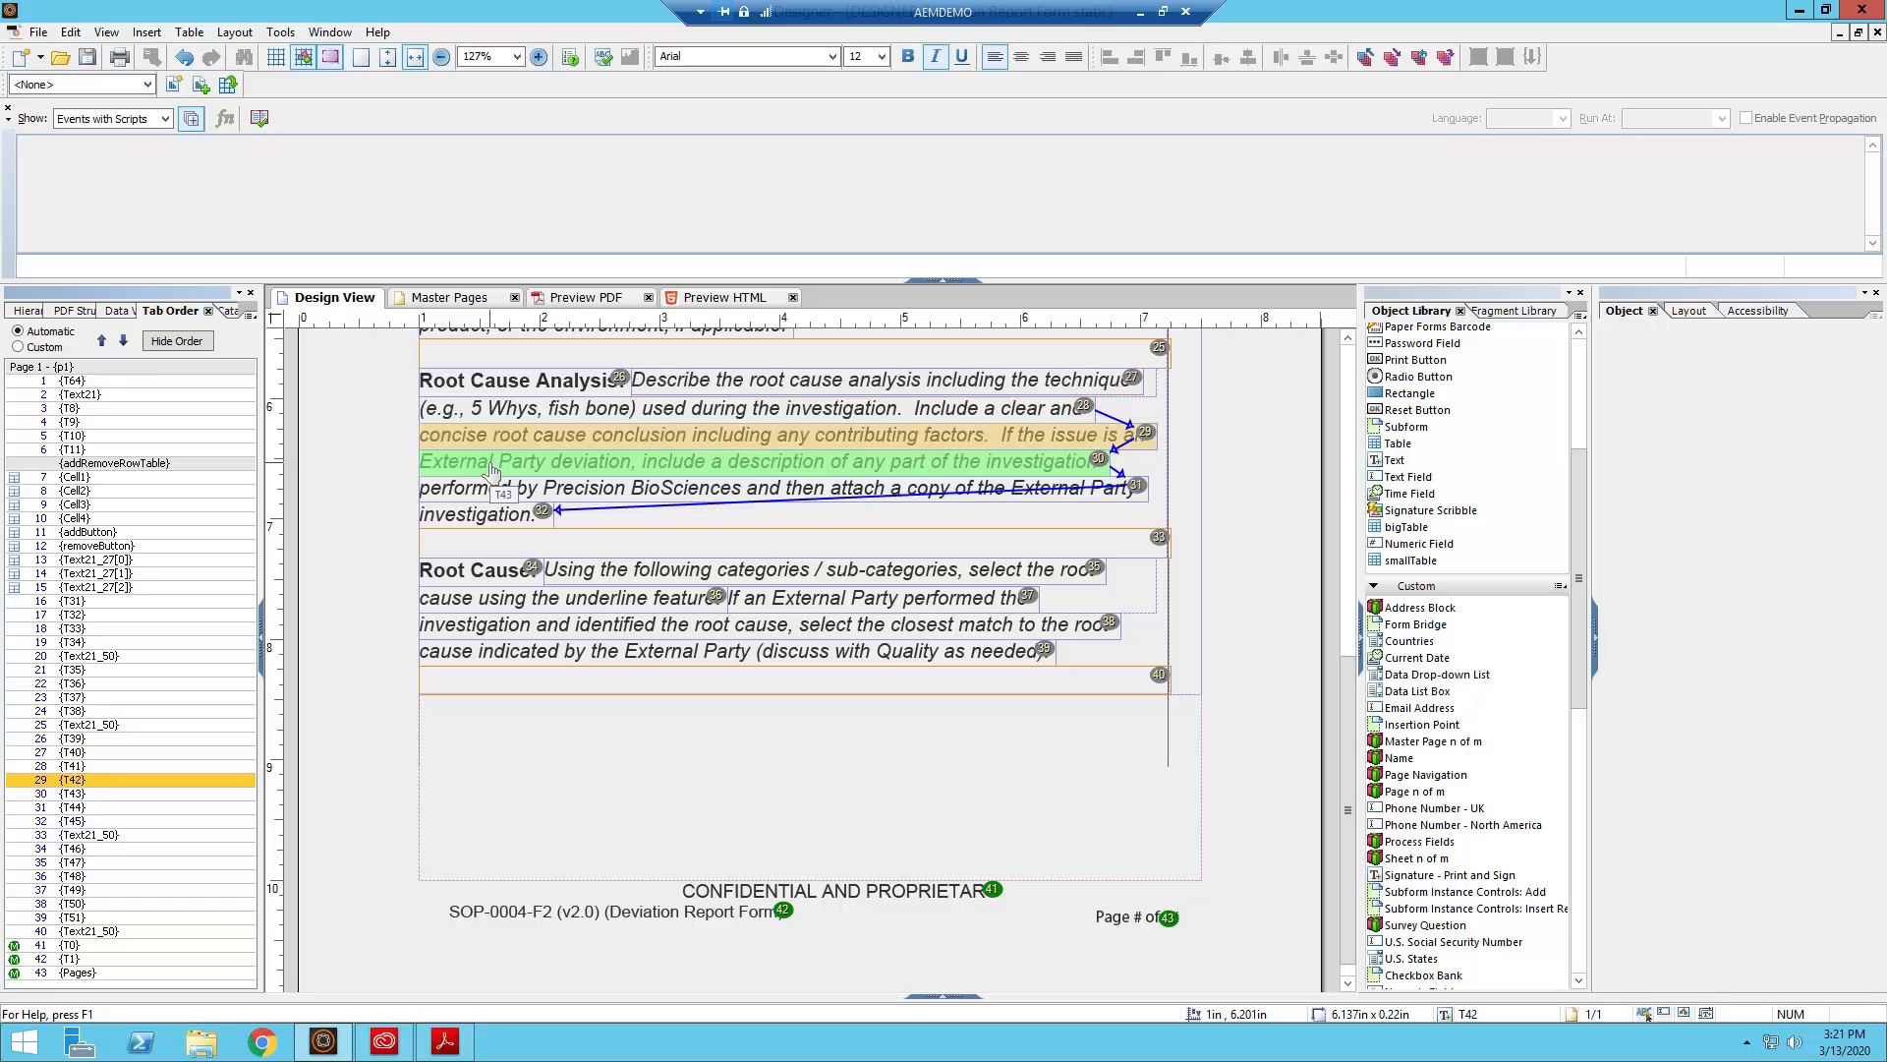
key("Down")
key("Down")
key("Down")
key("Down")
key("Down")
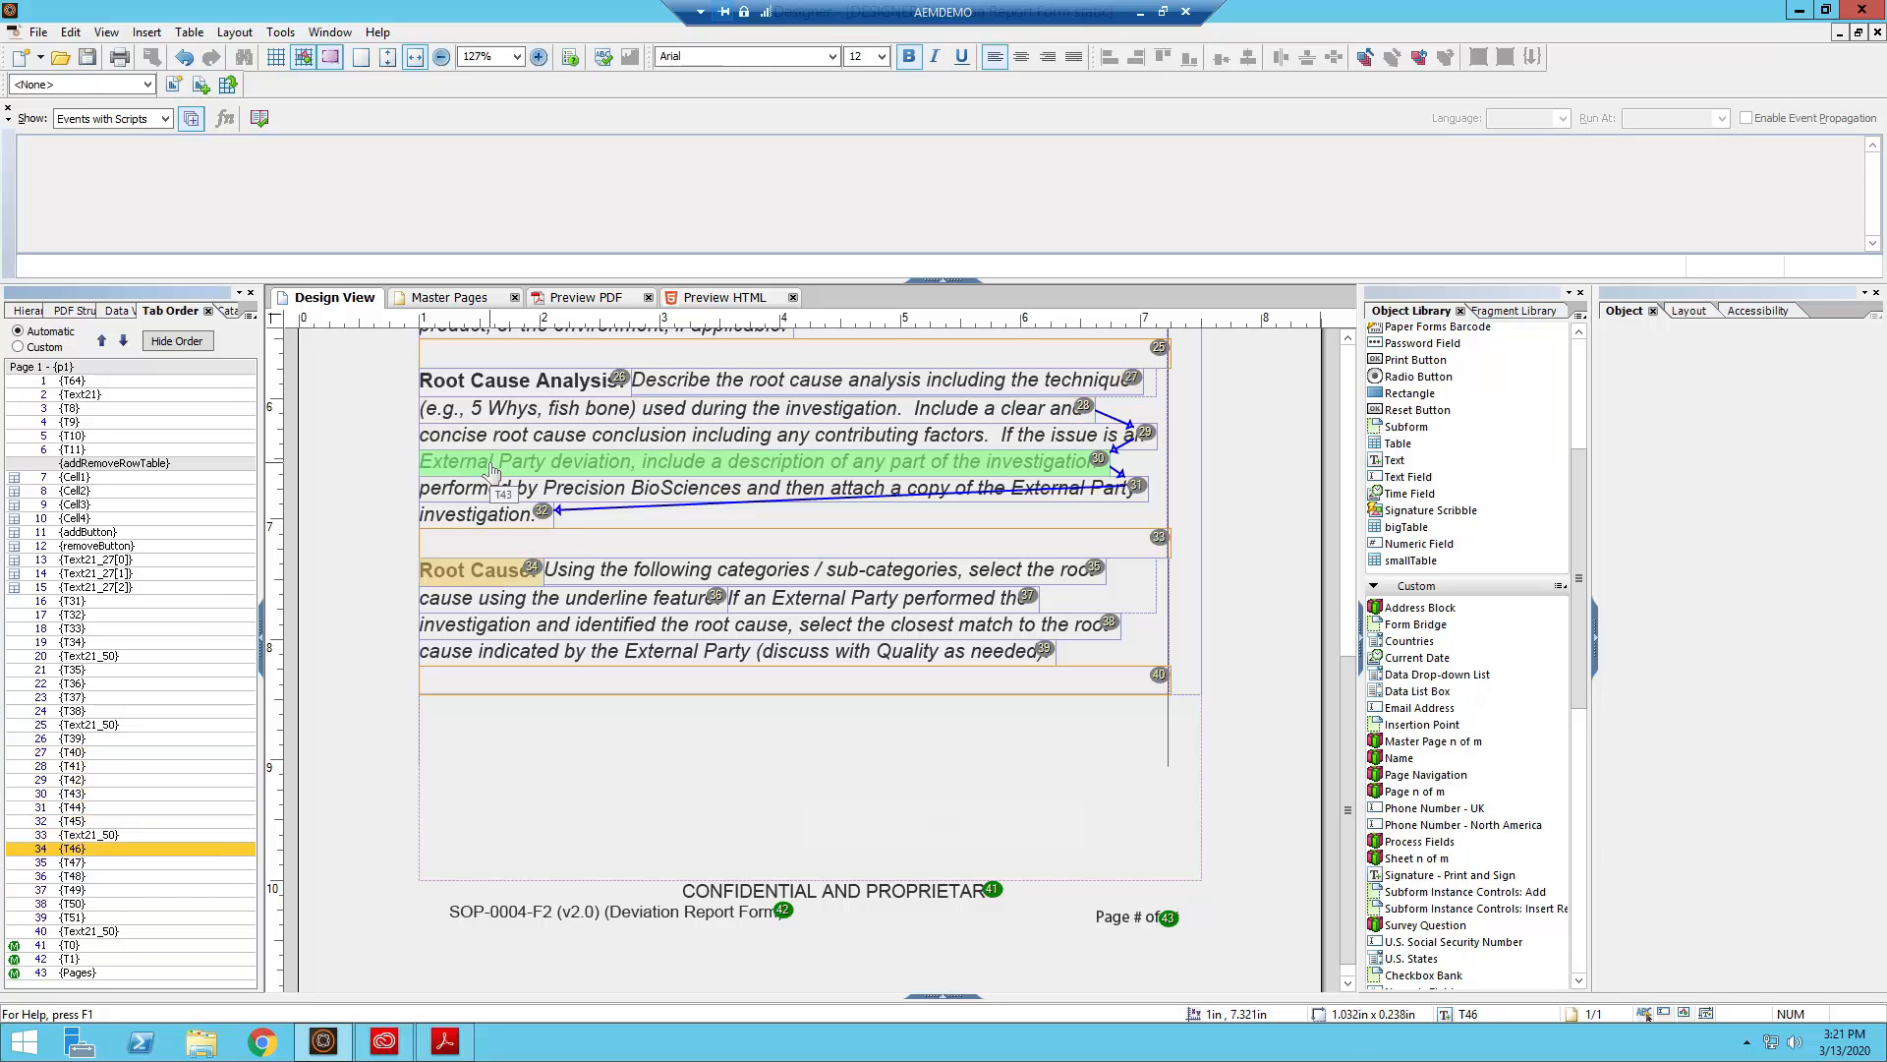
key("Down")
key("Down")
key("Down")
key("Down")
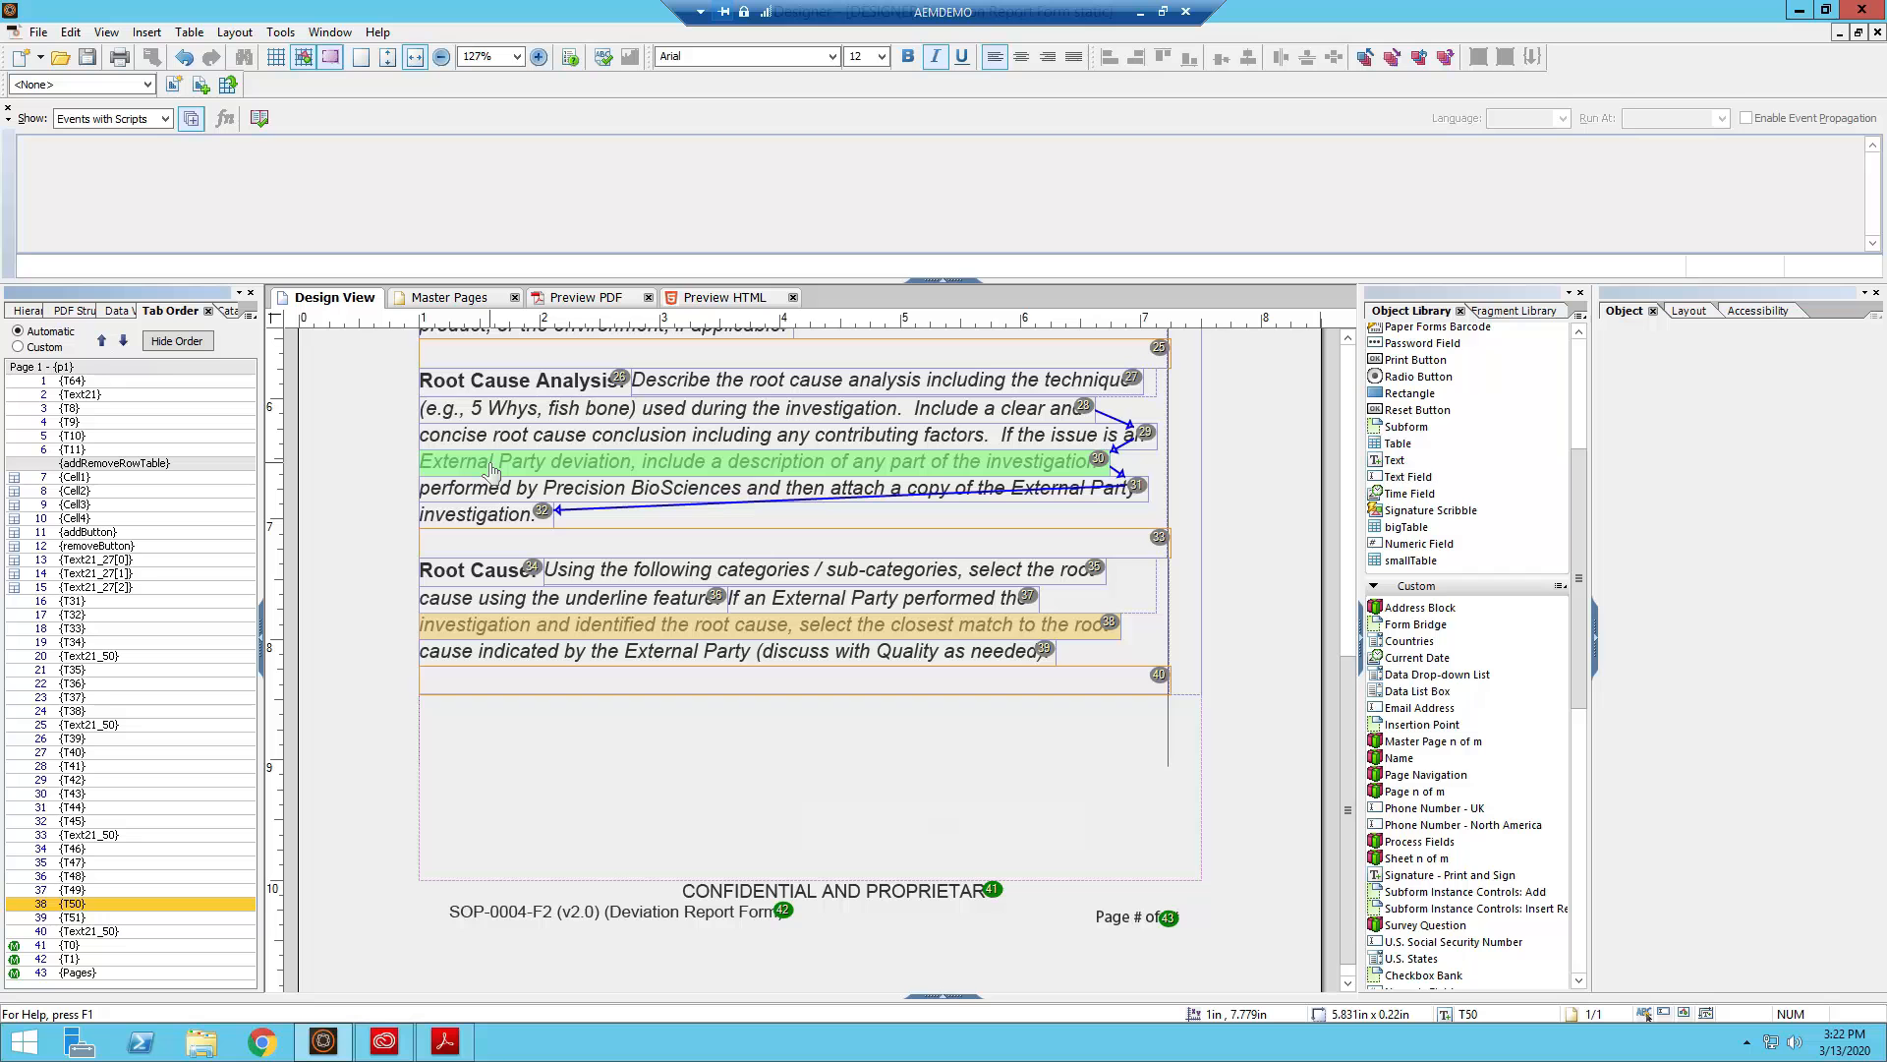
Consult the accessibility warnings report in Acrobat Reader again and return to the form in Designer
left_click(444, 1042)
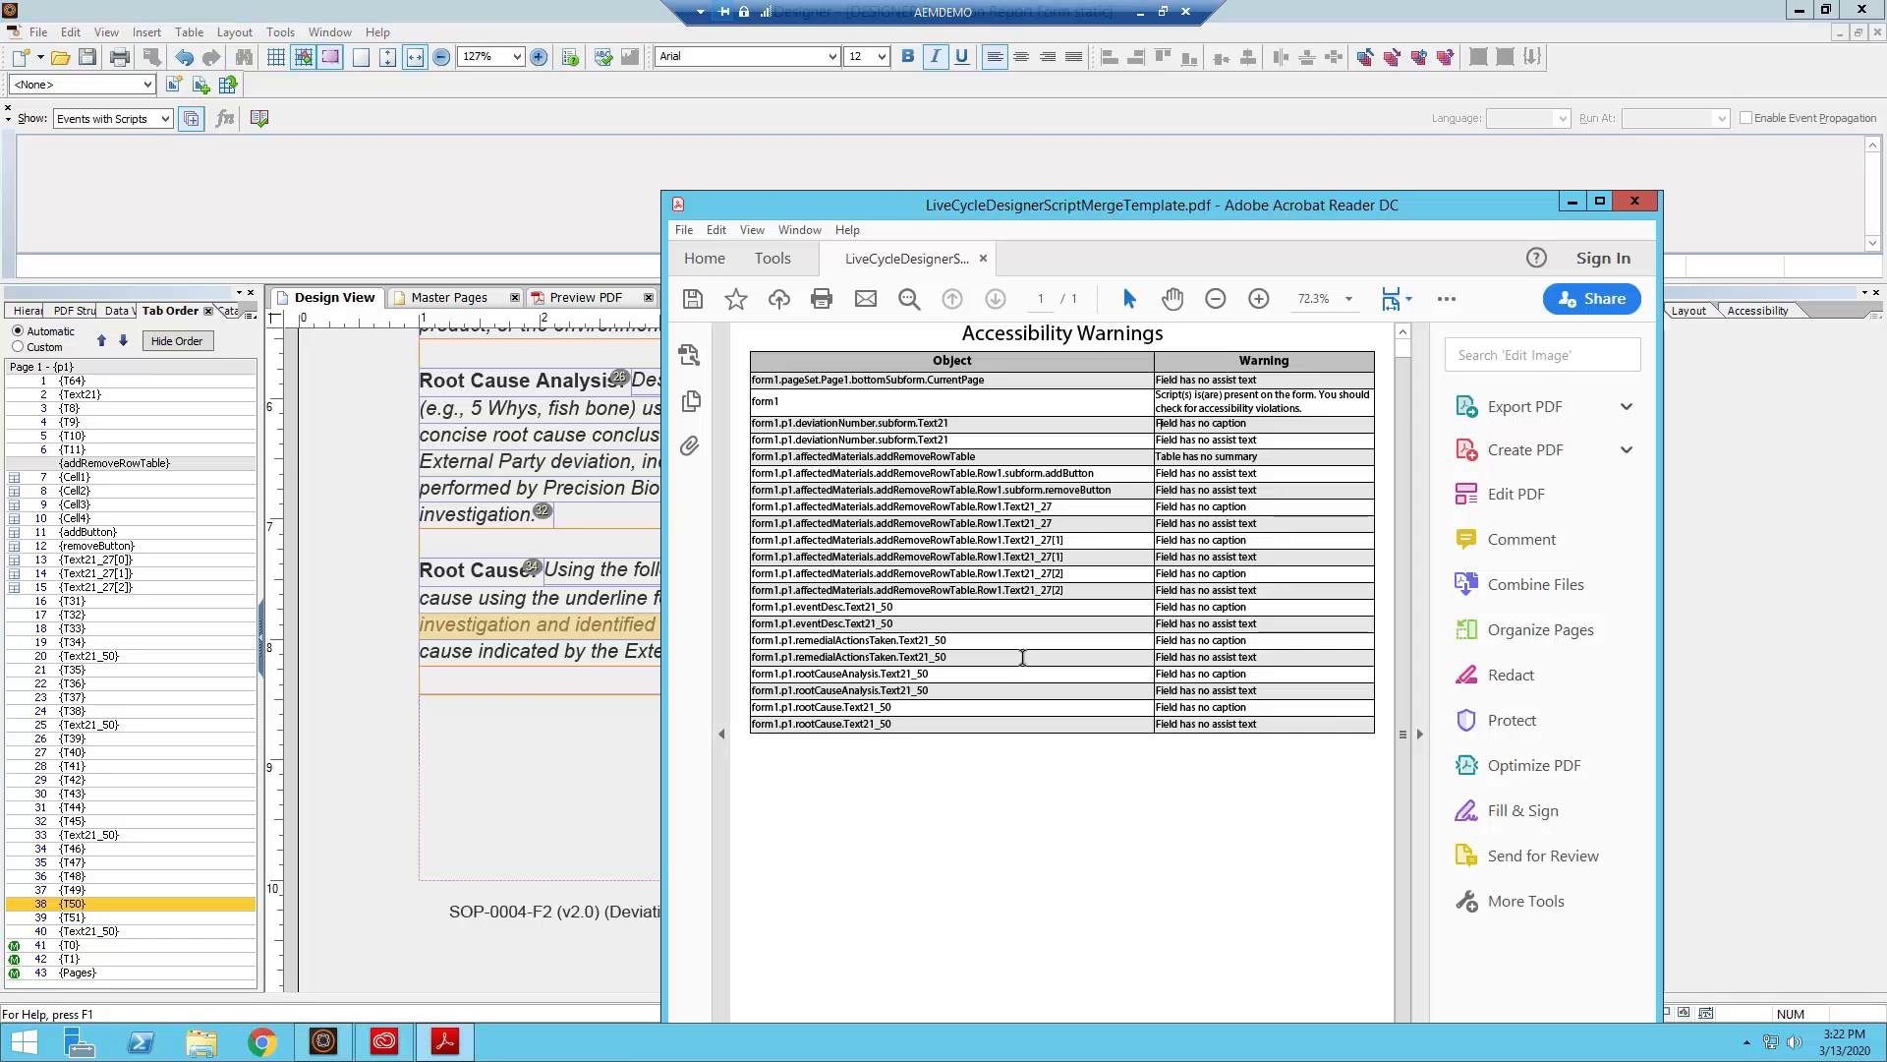
left_click(770, 269)
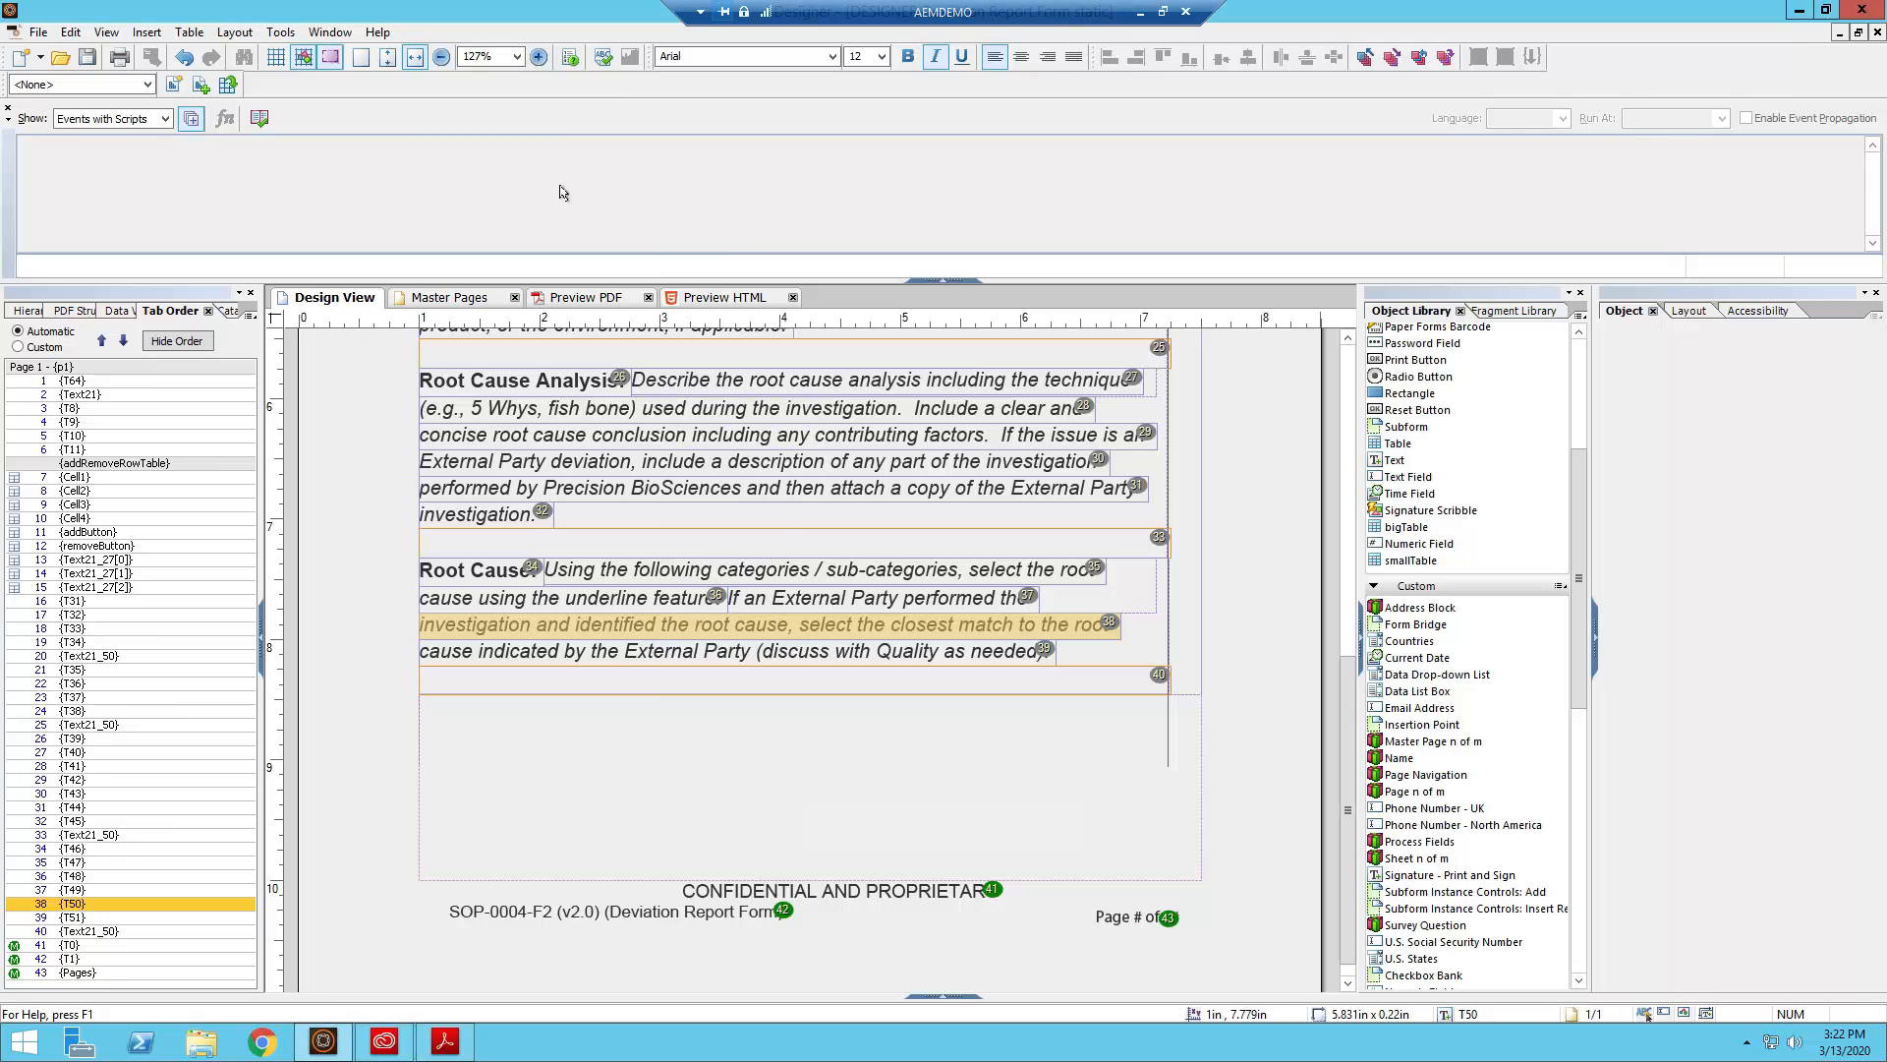